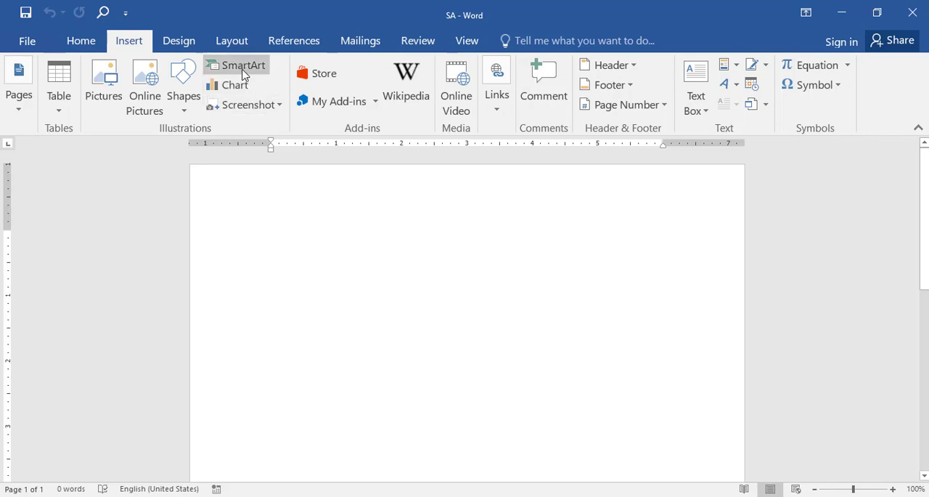
- Open the SmartArt chooser and look through the List, Process, Cycle, Hierarchy, Relationship, Matrix, Pyramid and Picture categories
left_click(243, 67)
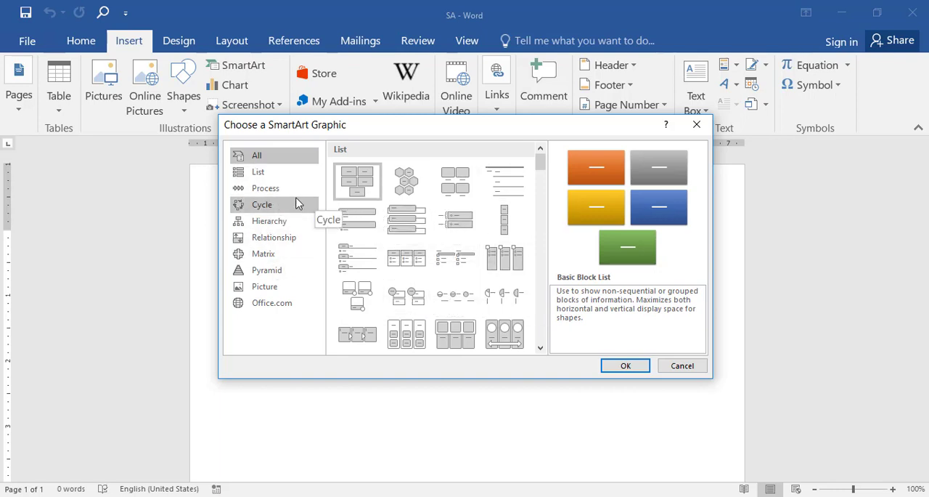
left_click(261, 174)
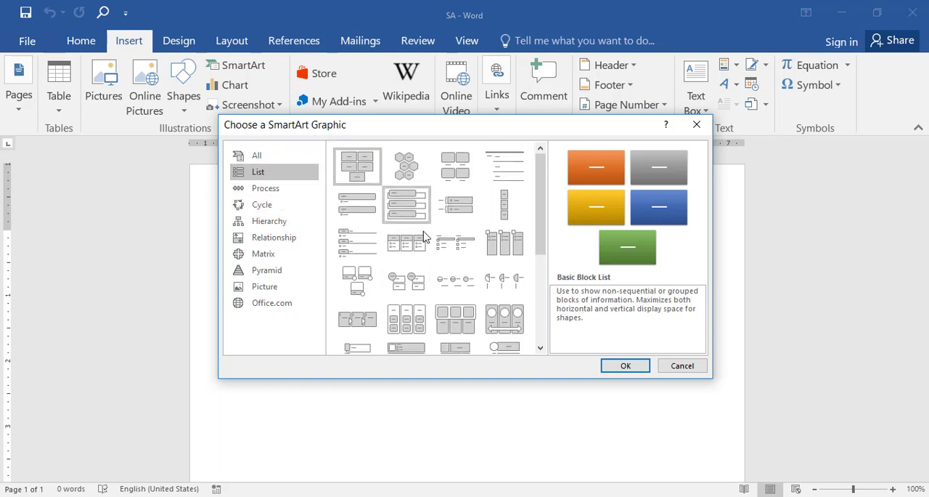
left_click(266, 188)
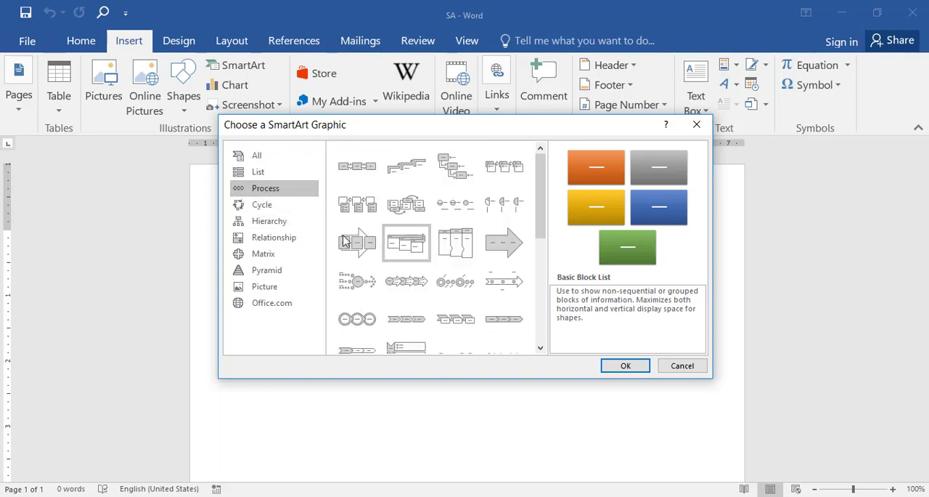
left_click(263, 206)
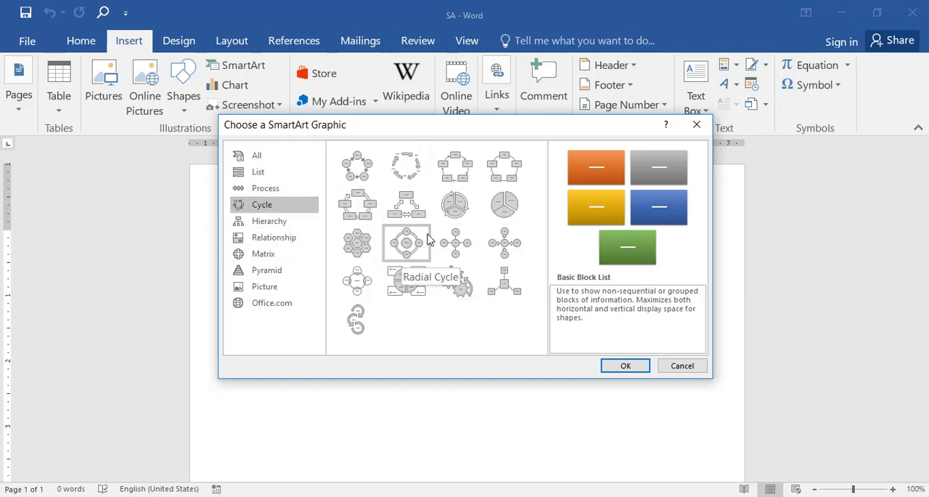
left_click(285, 222)
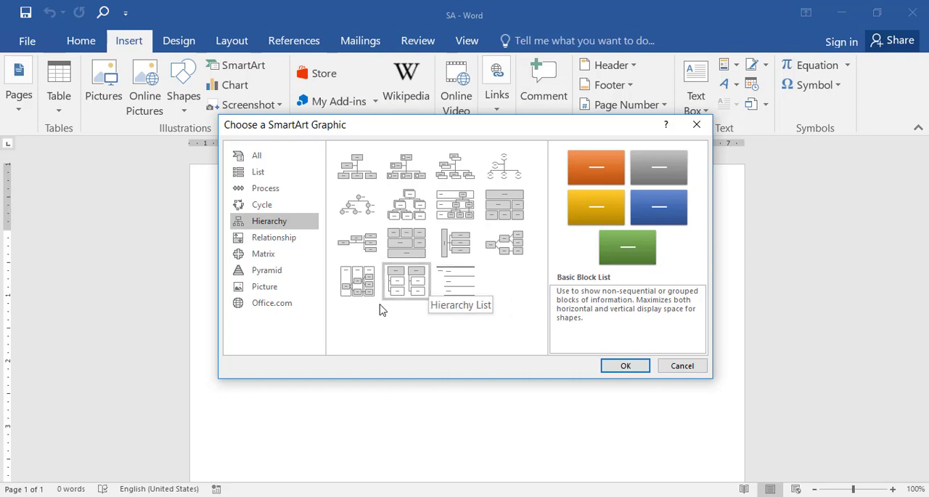
left_click(284, 271)
left_click(274, 257)
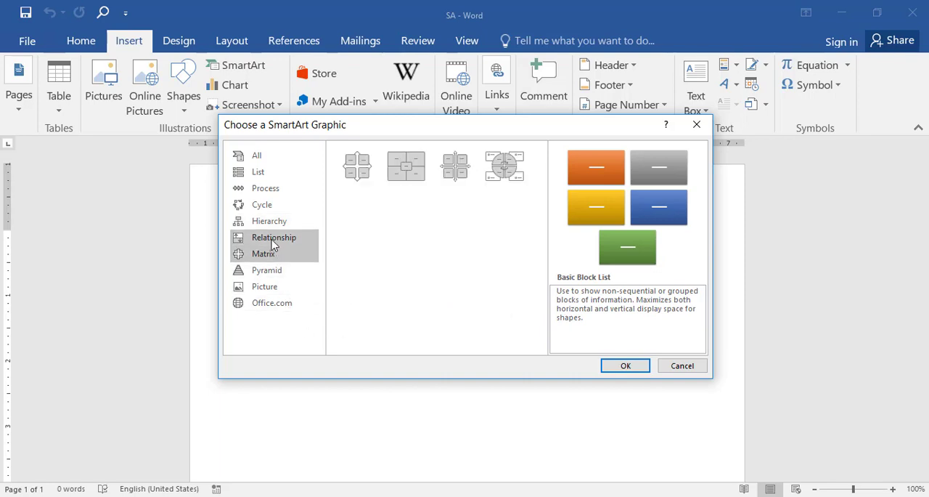
left_click(275, 238)
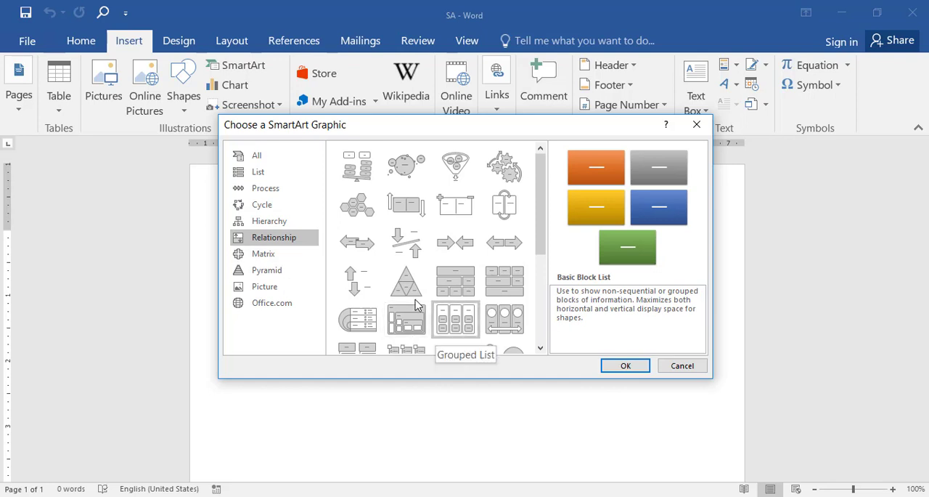
left_click(272, 292)
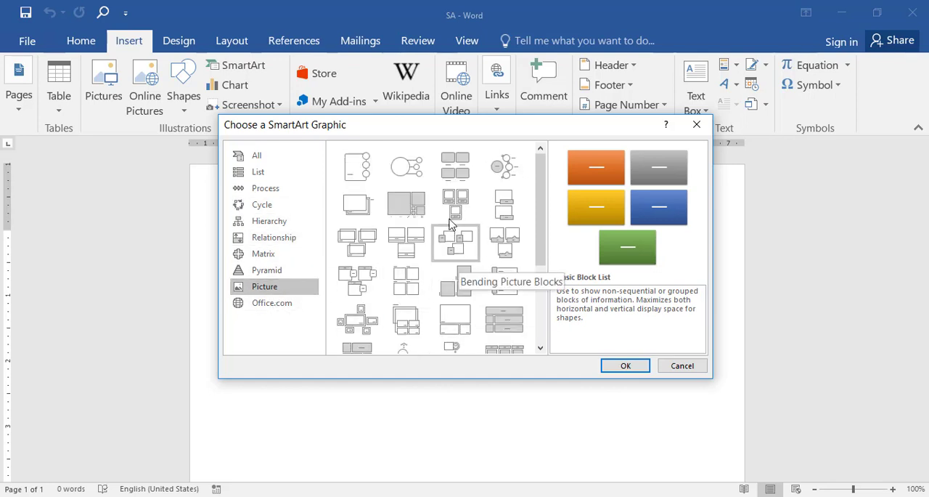
- Insert the hexagon layout from the List category as a SmartArt graphic and select the whole graphic
left_click(284, 173)
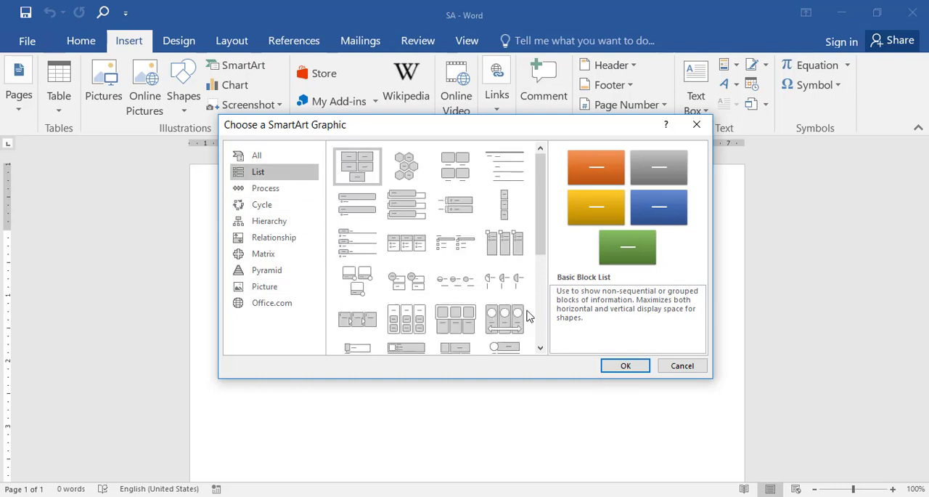
left_click(406, 165)
left_click(626, 365)
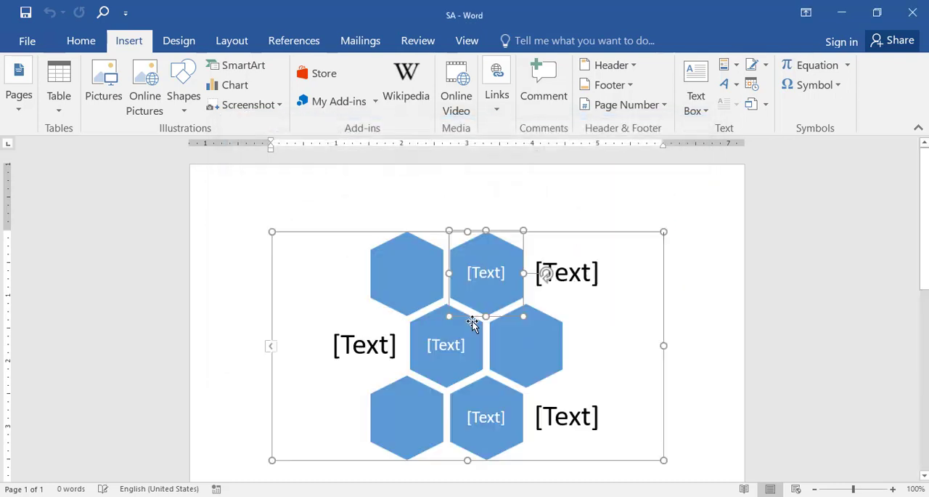
left_click(373, 233)
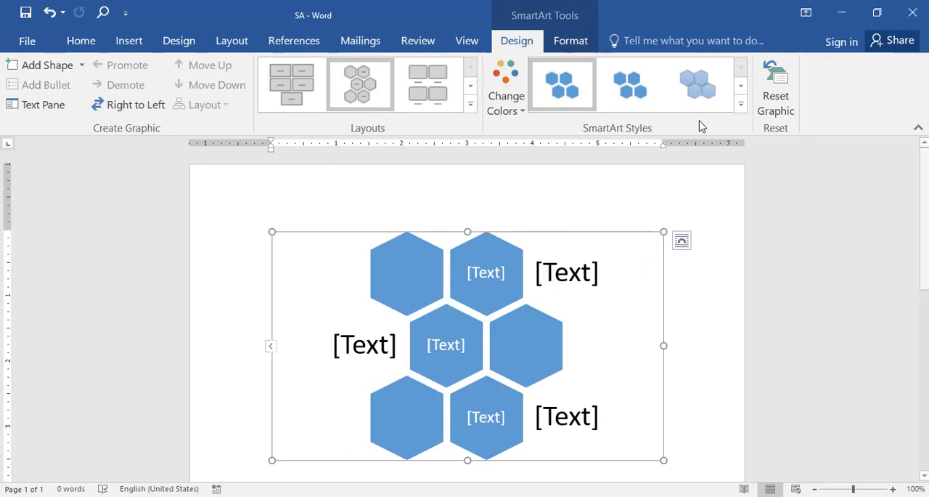
left_click(568, 44)
left_click(521, 42)
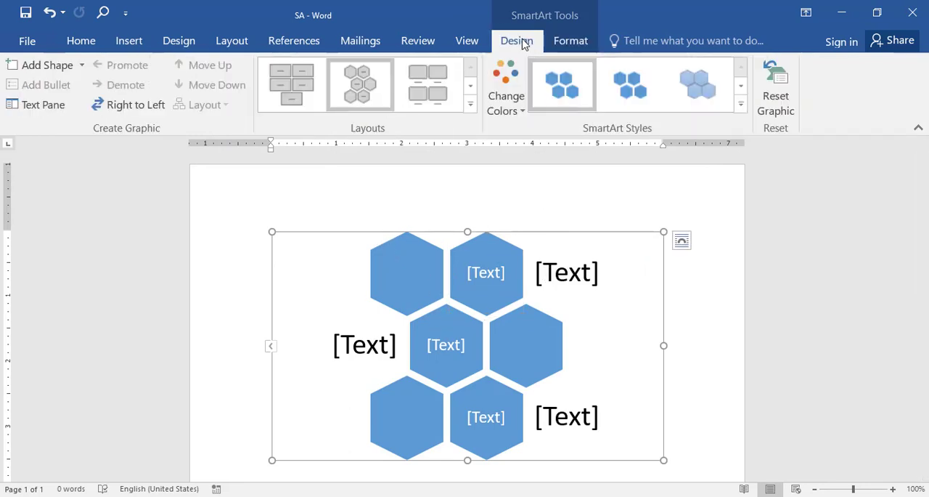
left_click(559, 42)
left_click(524, 42)
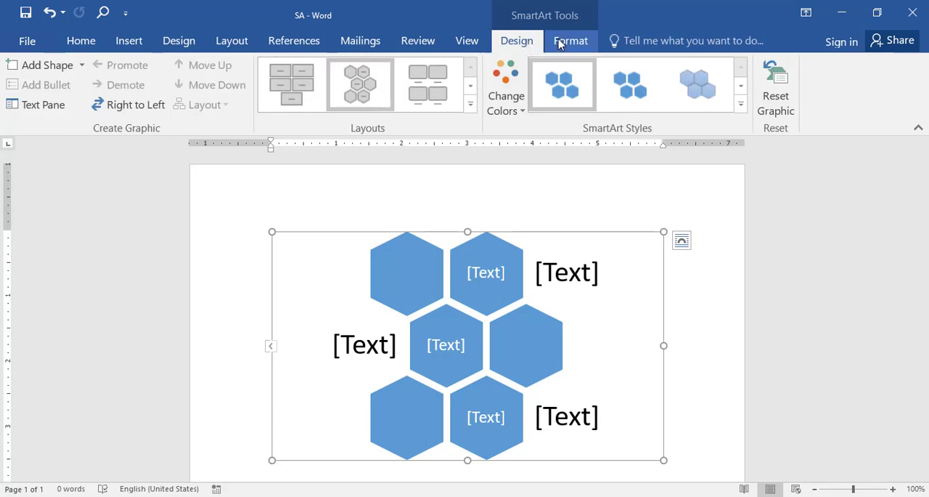
left_click(559, 44)
- Change the SmartArt graphic's layout from hexagons to Vertical Box List
left_click(525, 41)
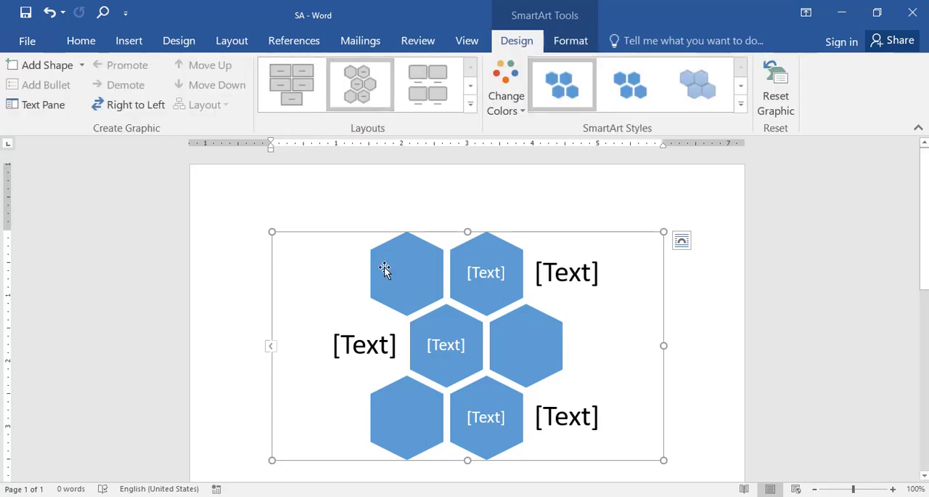
left_click(470, 87)
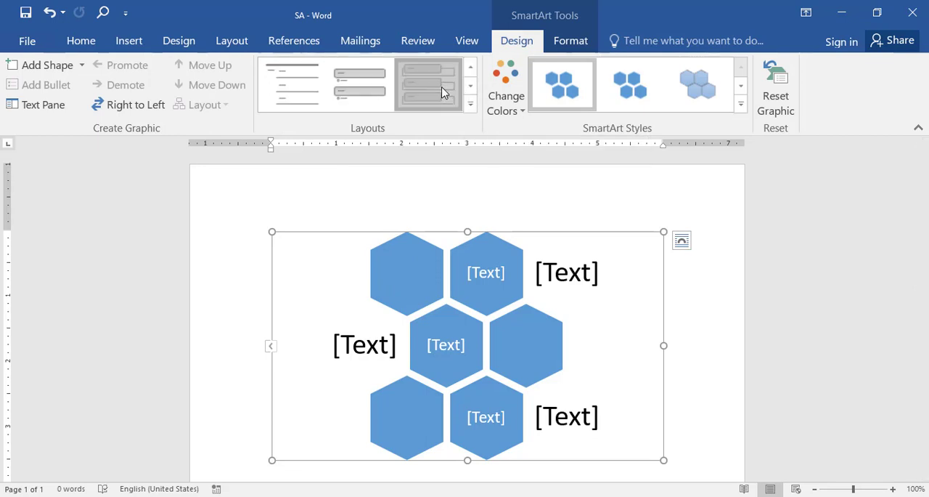
left_click(443, 92)
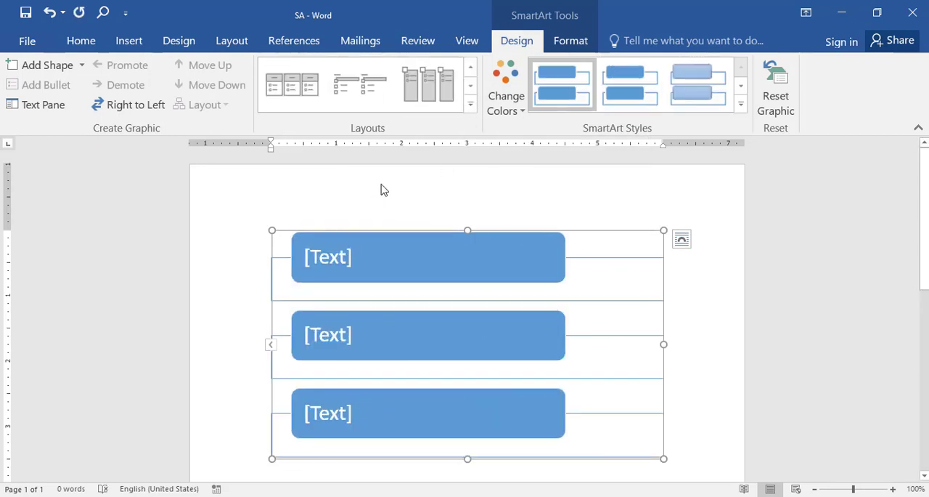
- Change the SmartArt graphic's layout to Continuous Picture List from the Picture category
right_click(615, 231)
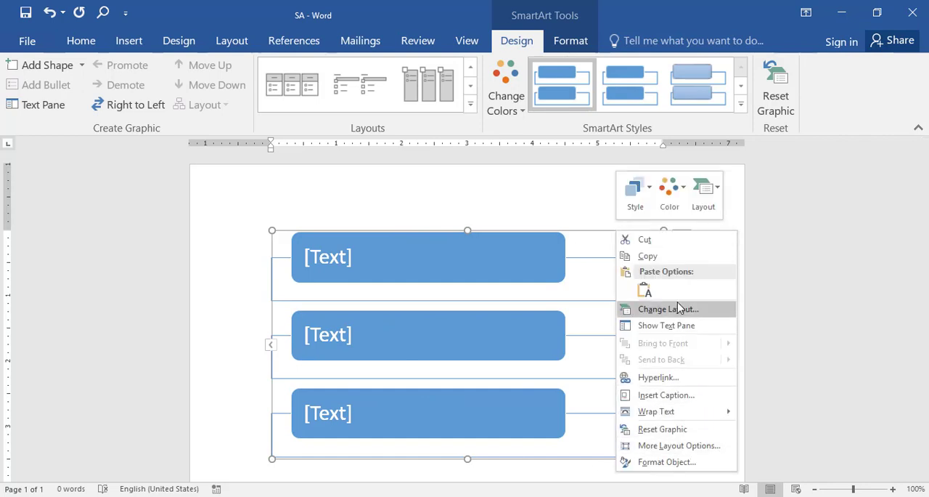
left_click(702, 207)
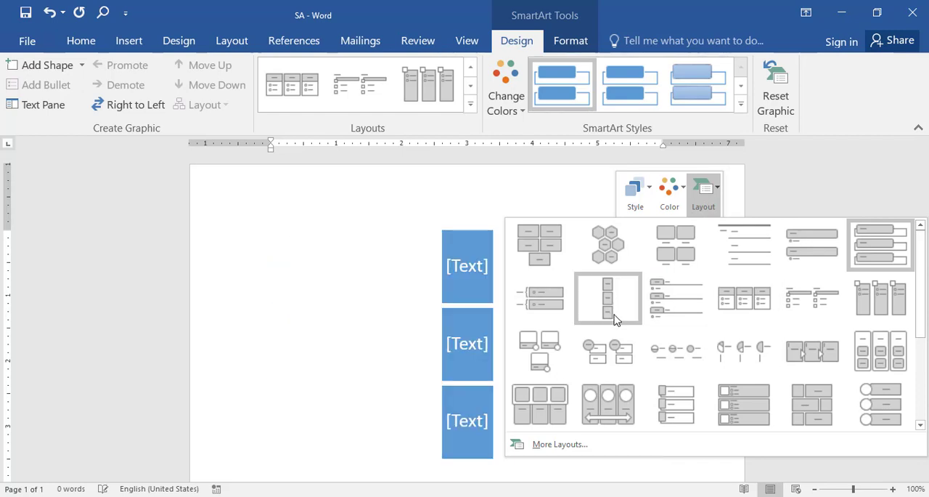
left_click(567, 446)
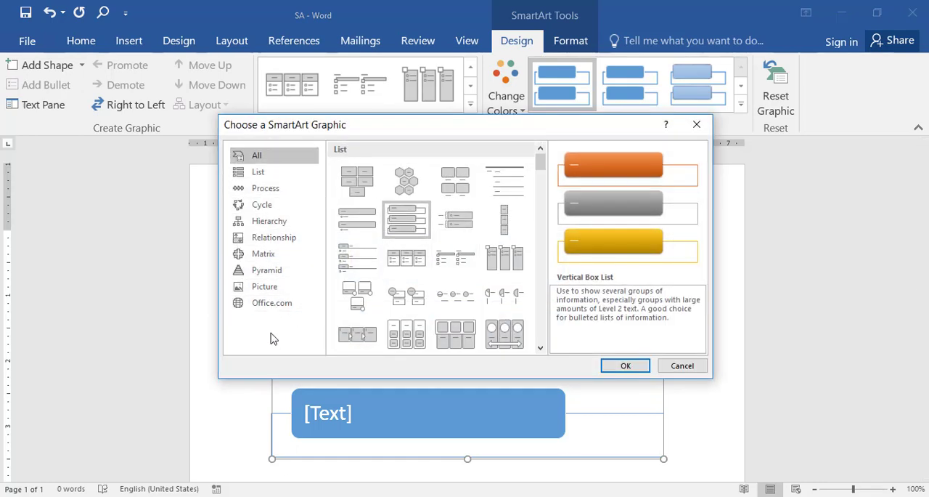
left_click(270, 289)
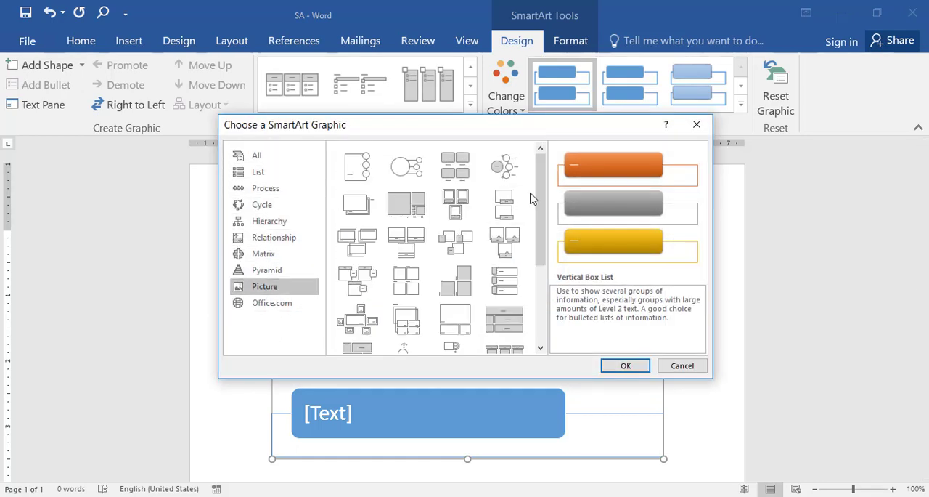
scroll(543, 225, "down", 3)
scroll(543, 225, "down", 3)
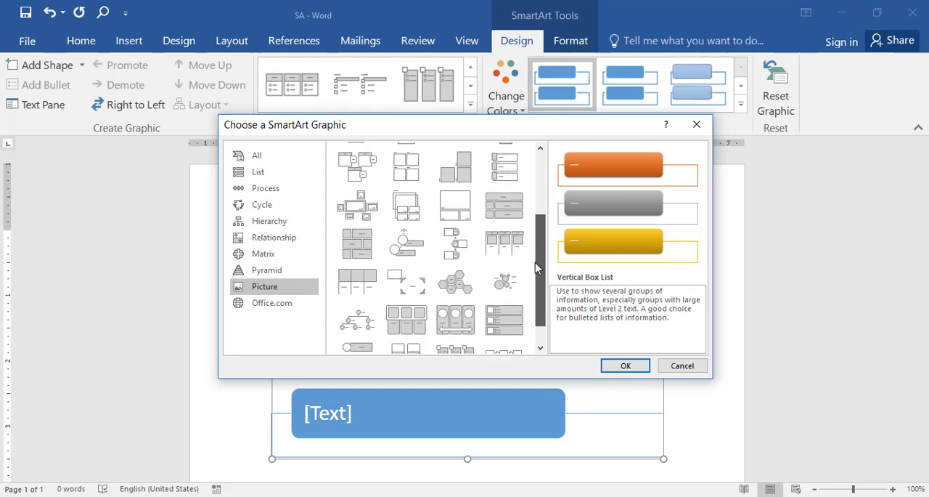
left_click(468, 312)
left_click(625, 365)
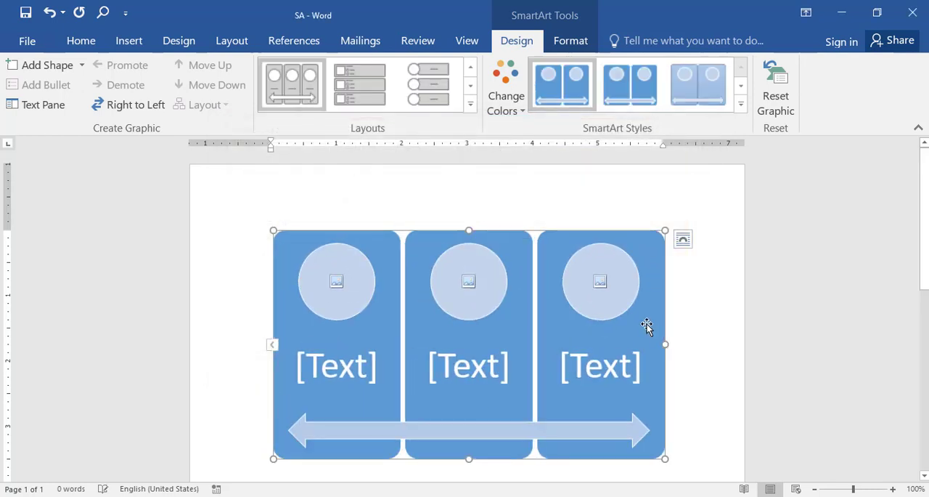
left_click(471, 86)
left_click(469, 73)
- Add a shape after the third panel of the SmartArt graphic, and undo the addition
left_click(552, 256)
left_click(564, 42)
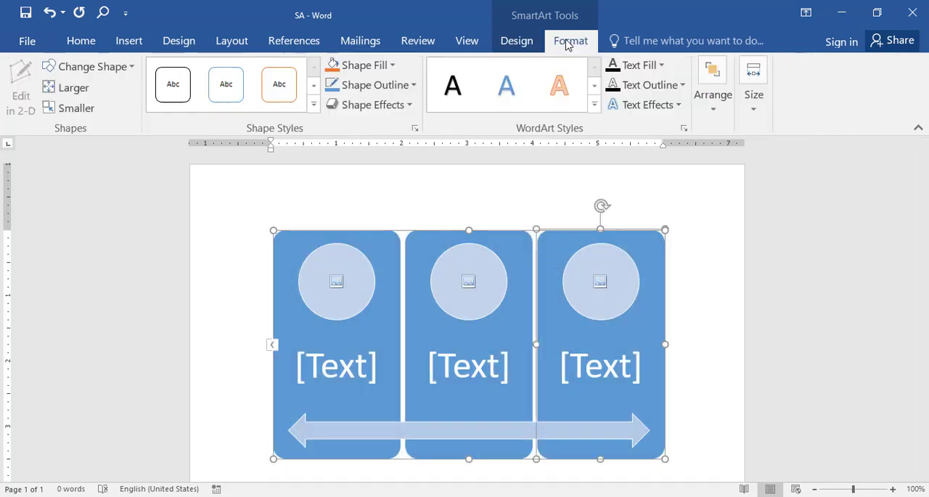
left_click(517, 42)
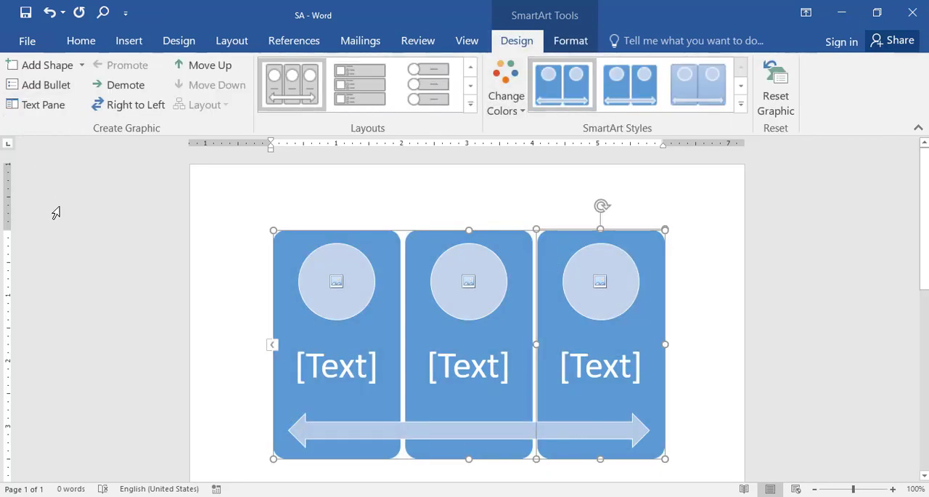
left_click(59, 68)
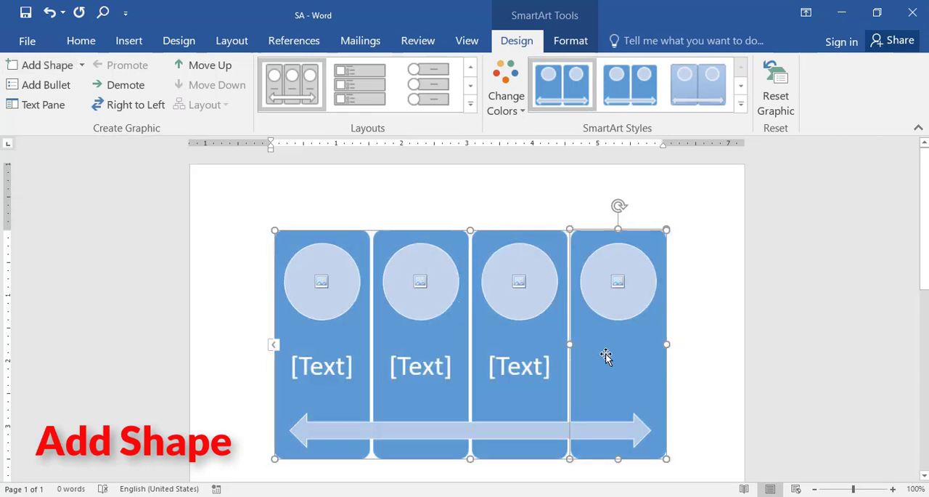
left_click(48, 12)
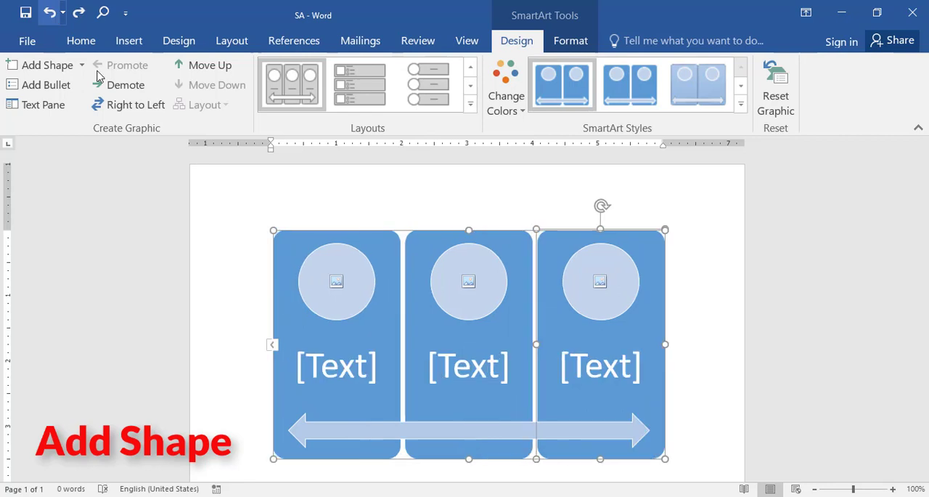
- Show the SmartArt Text Pane and enter الاول, الثاني and الثالث as the text of the three panels
left_click(41, 106)
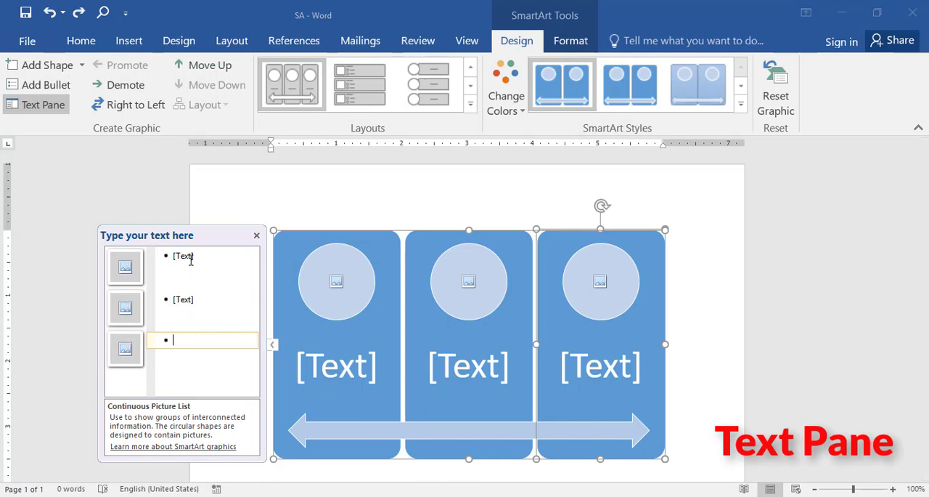
left_click(247, 274)
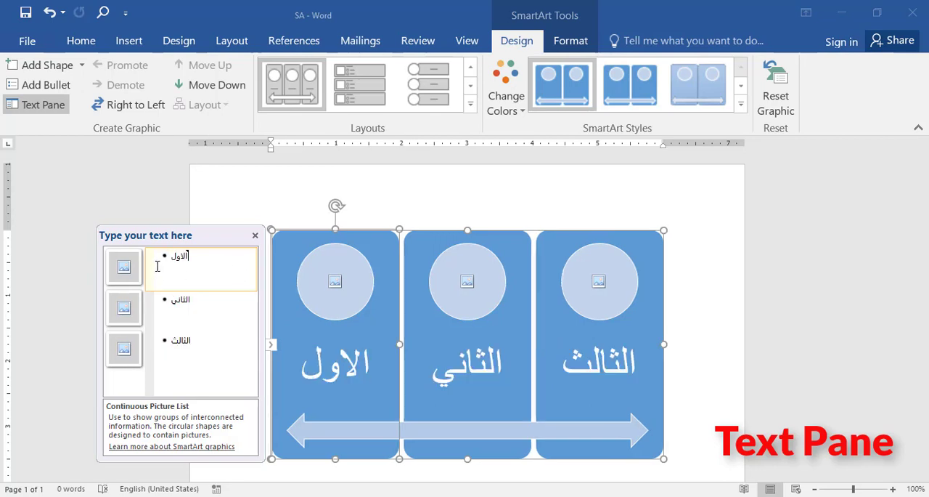
left_click(179, 308)
left_click(192, 264)
left_click(187, 305)
left_click(184, 339)
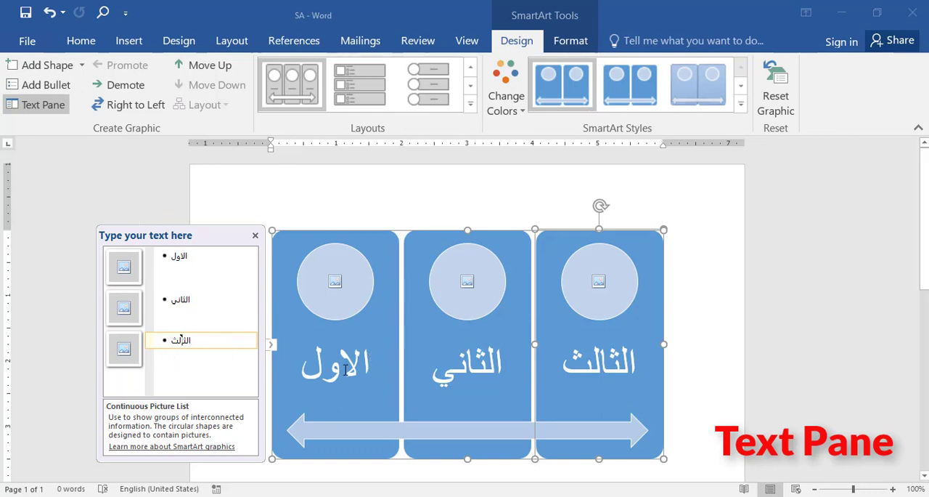
- Replace the first panel's text with ل directly in the shape, and undo the replacement
left_click(424, 368)
left_click(396, 375)
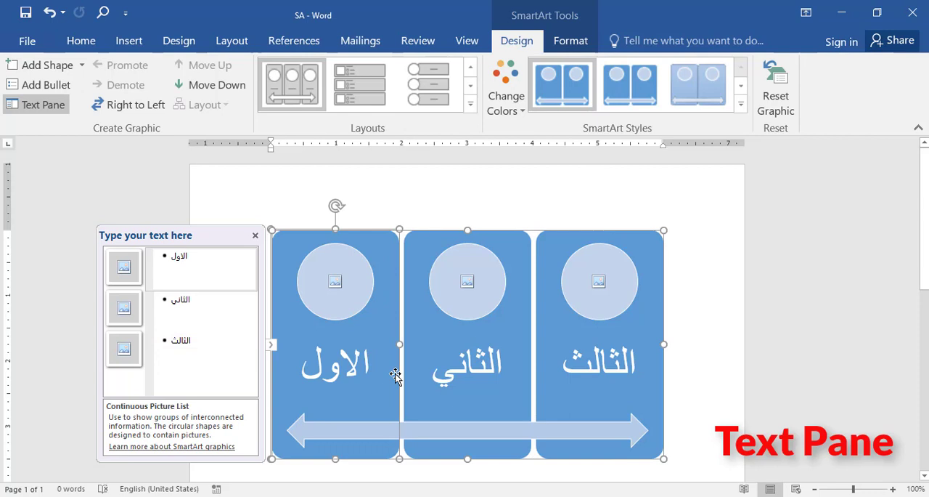
double_click(349, 369)
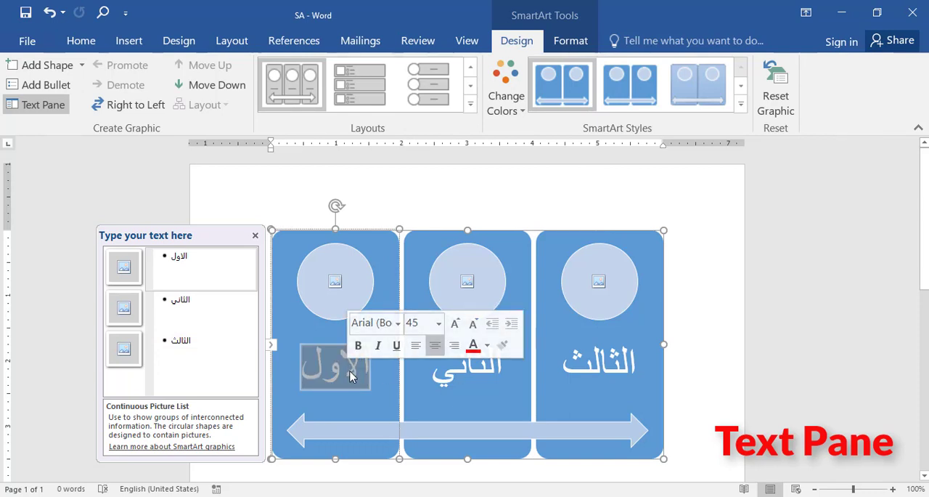
type("ل")
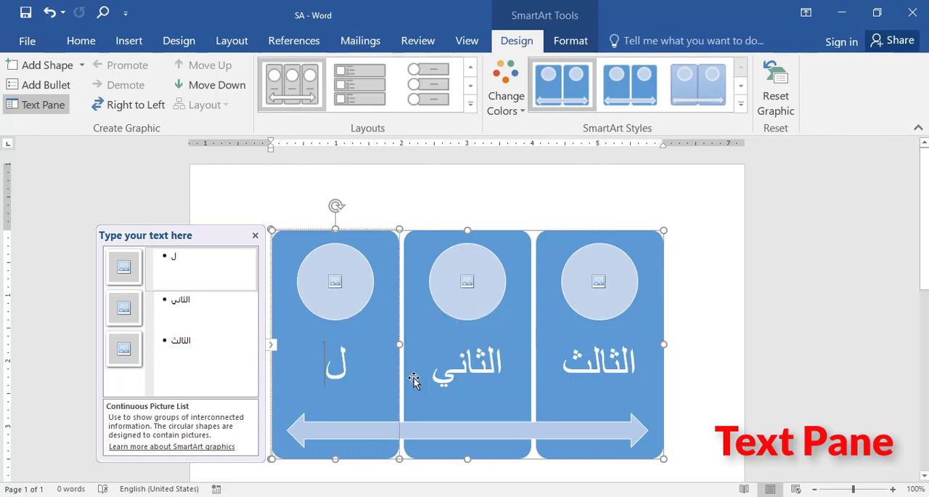
key("ctrl+z")
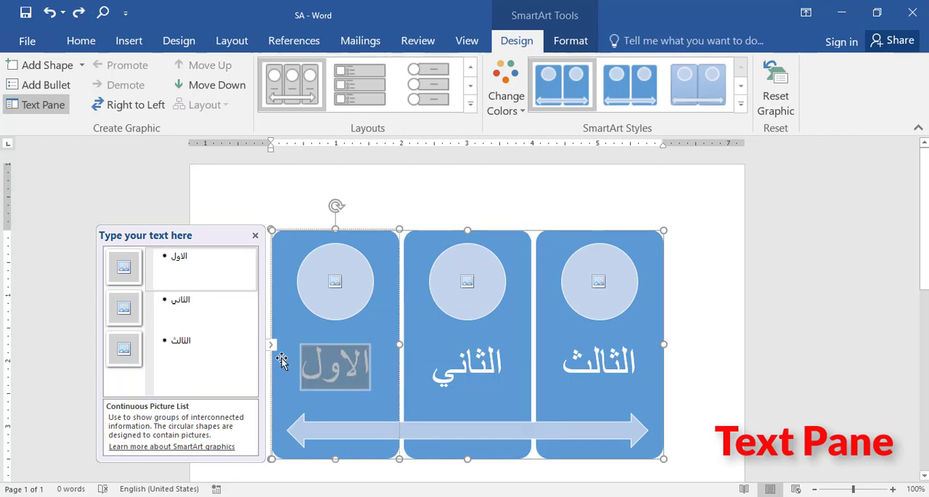
left_click(247, 340)
left_click(182, 300)
left_click(178, 340)
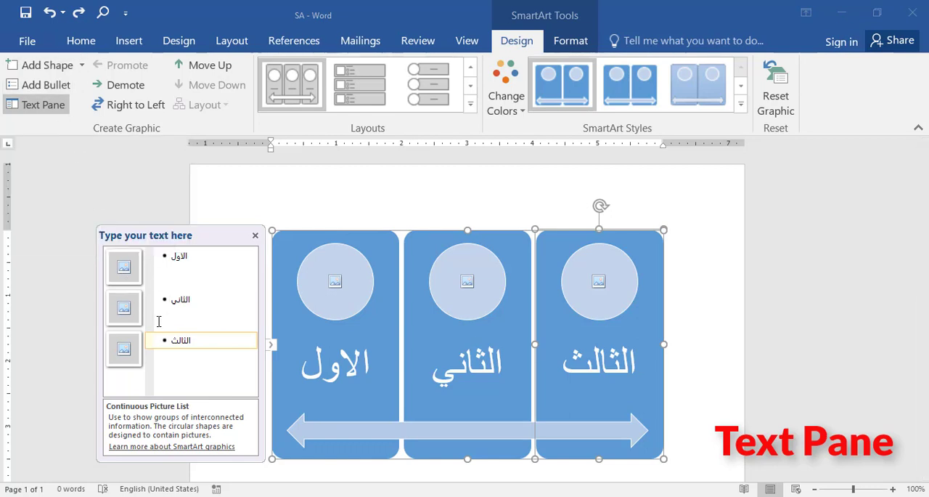
- Add a panel between the second and third panels through the SmartArt text list, with the text الرابع
key("Return")
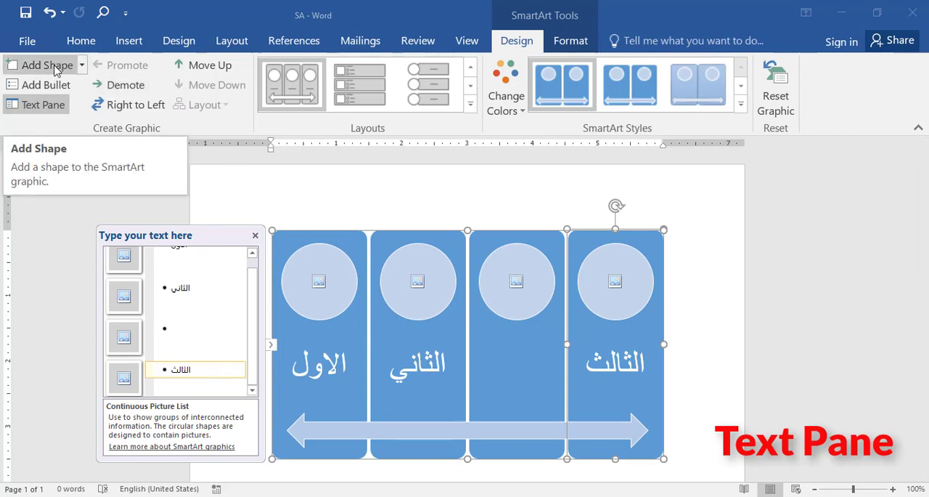
left_click(185, 342)
type("الرابع")
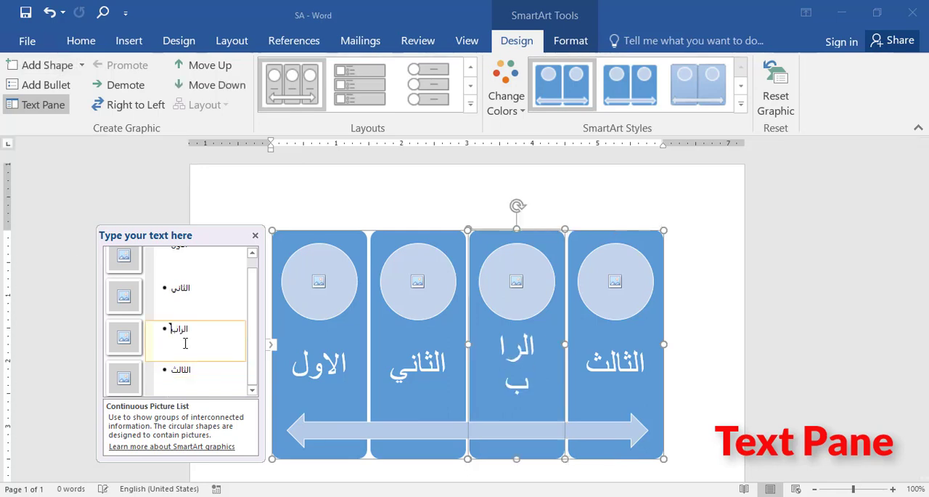
- Add two sub-bullets, صنف and نوع, under the الثاني entry of the SmartArt graphic
left_click(156, 290)
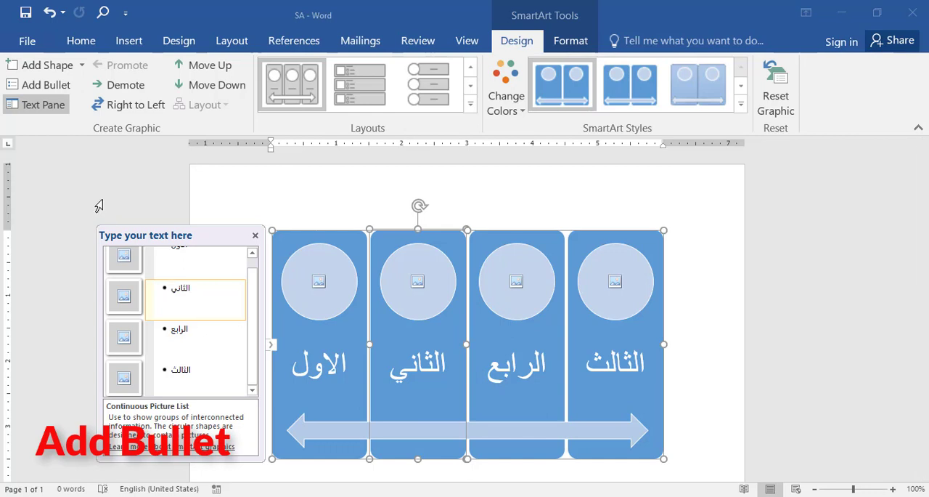
left_click(45, 85)
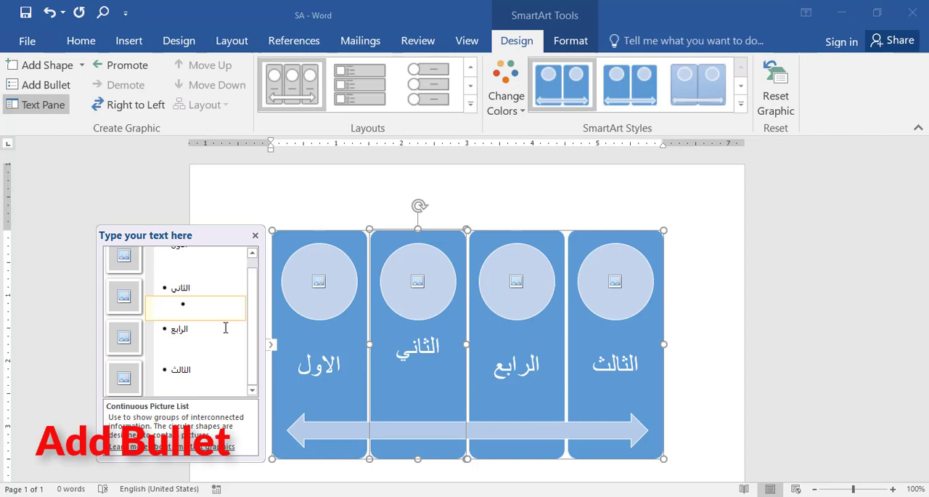
type("صنف")
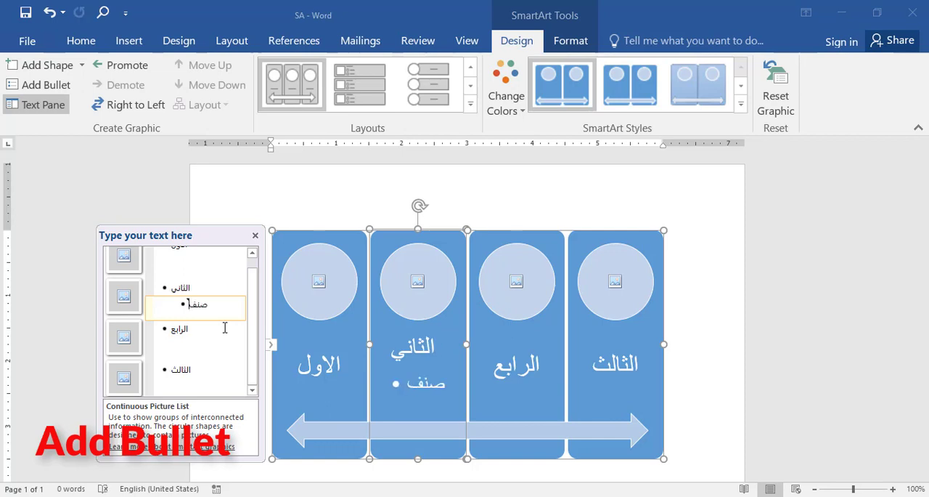
key("Return")
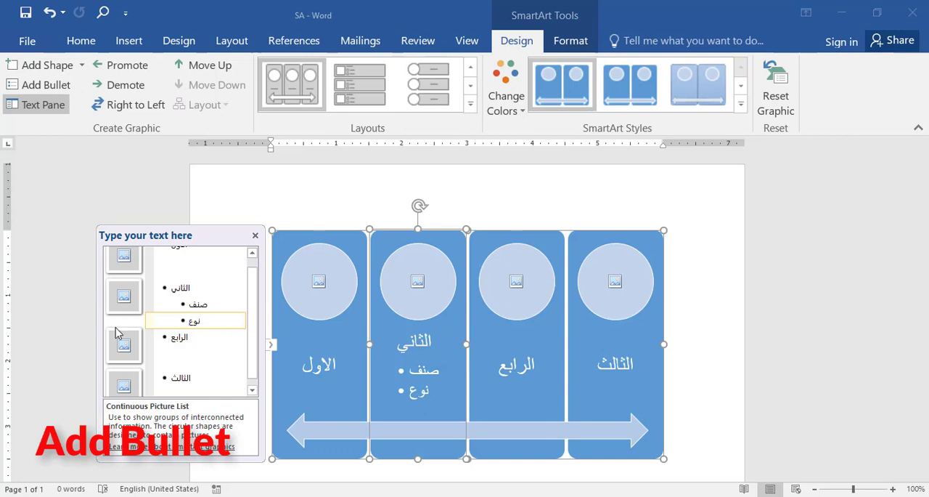
- Promote the صنف bullet to panel level, and demote it back under الثاني
left_click(174, 288)
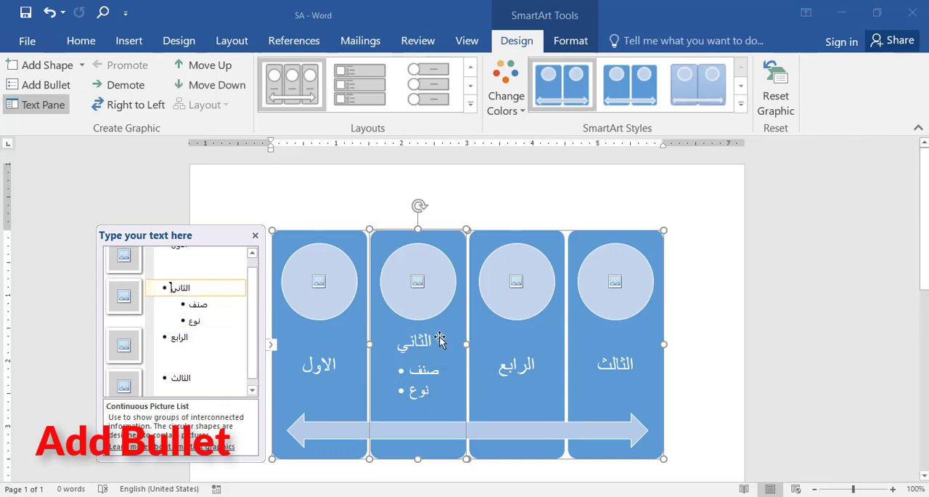
left_click(190, 305)
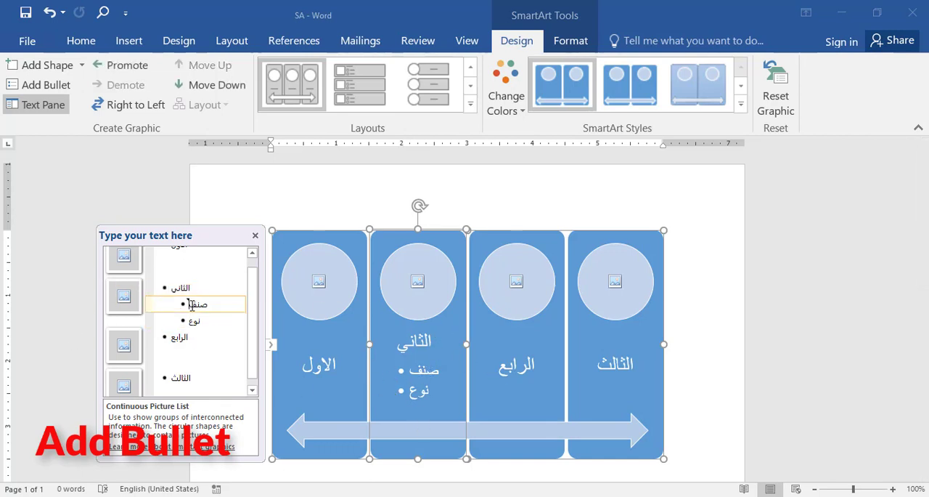
left_click(127, 66)
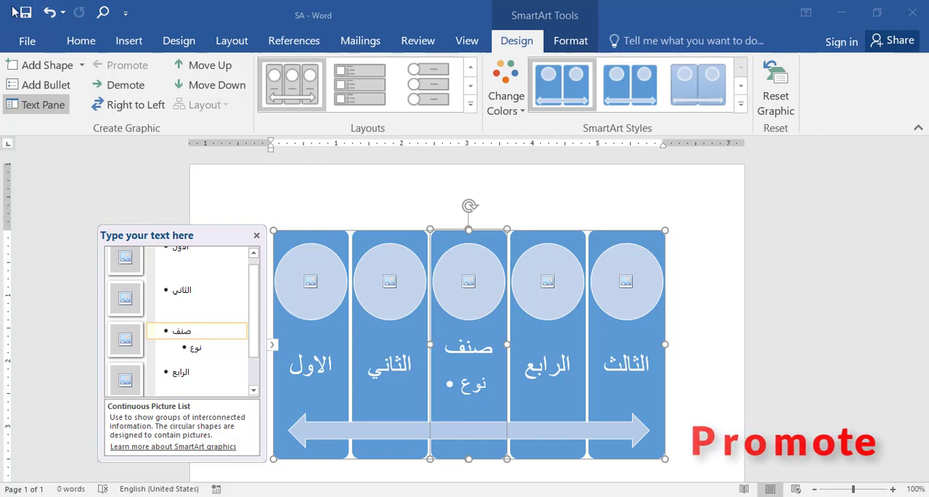
left_click(126, 85)
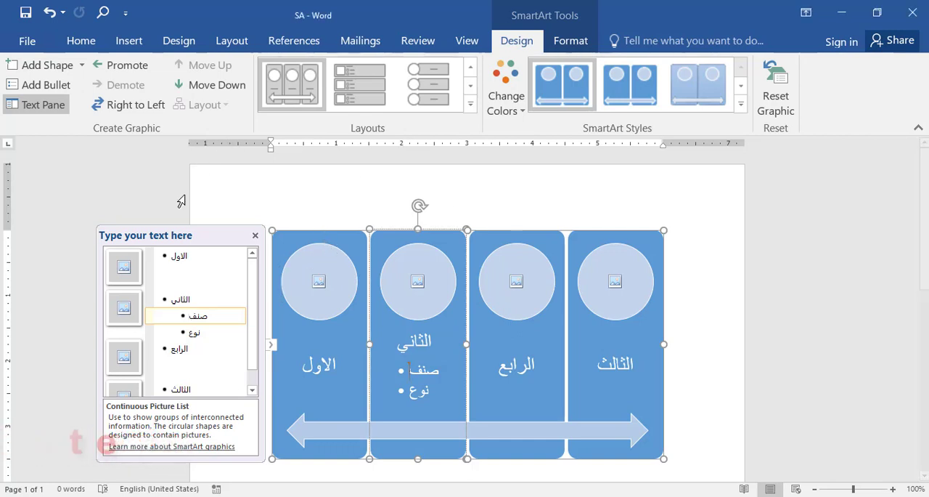
- Switch the SmartArt graphic's direction to right-to-left, and switch it back
left_click(145, 106)
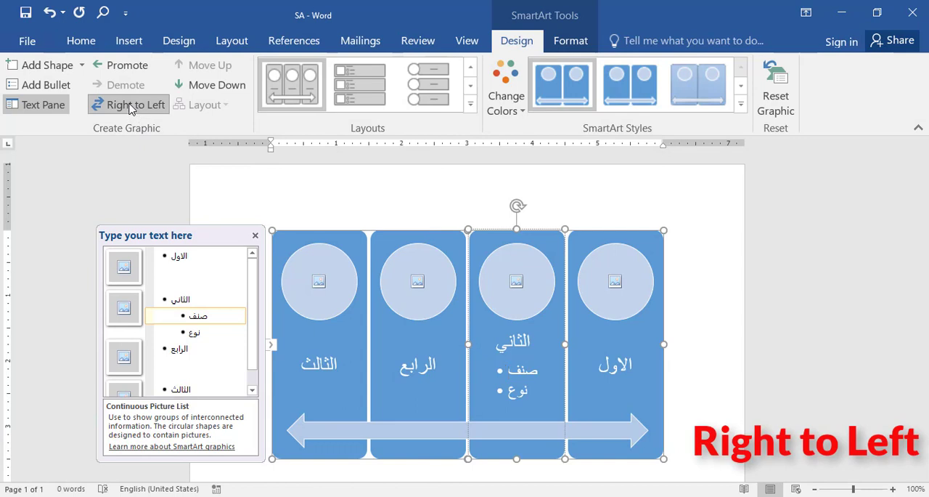
left_click(131, 107)
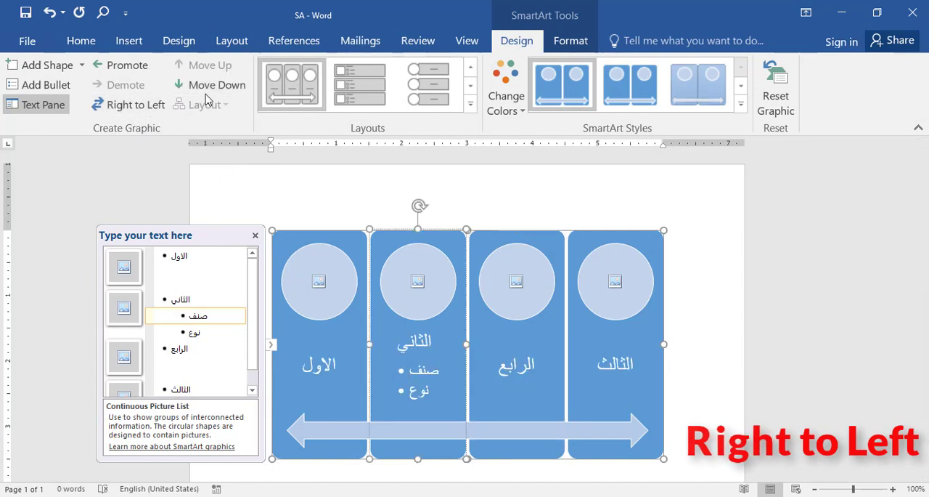
- Move the الثاني panel up one position, and move it down two positions so it follows الرابع
left_click(212, 304)
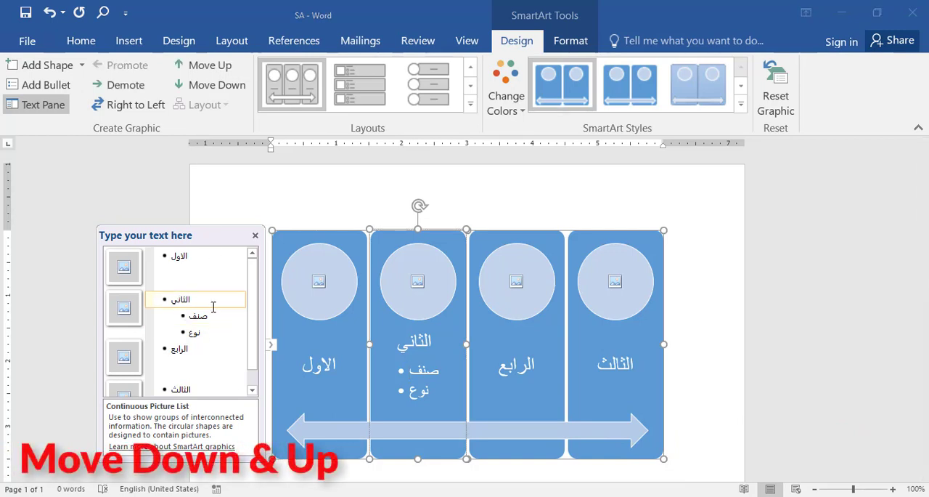
left_click(208, 65)
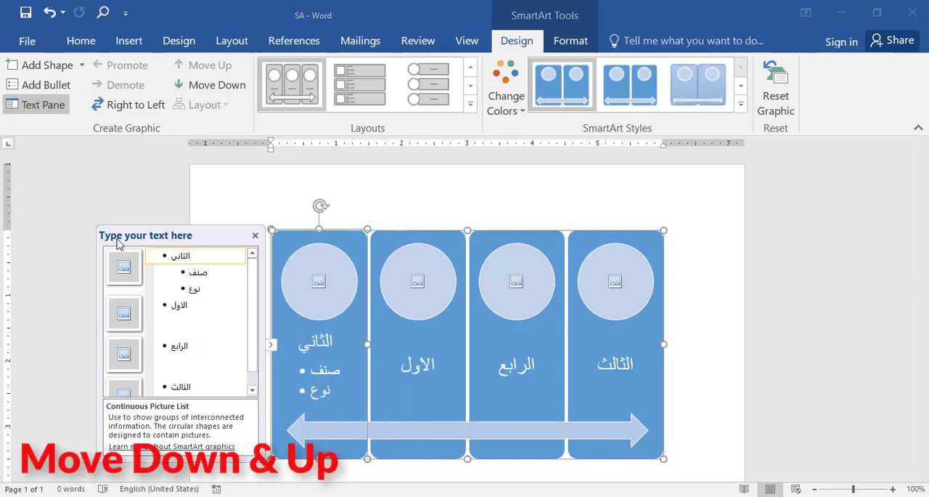
left_click(210, 85)
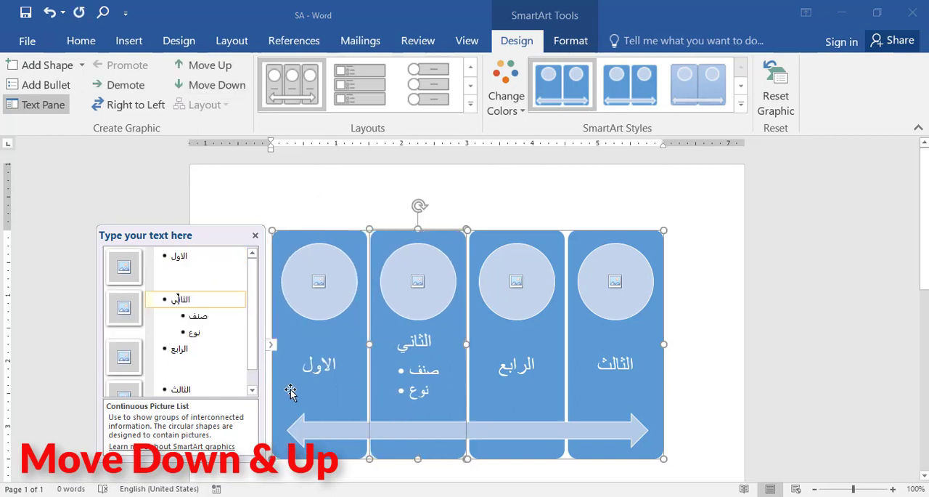
left_click(209, 85)
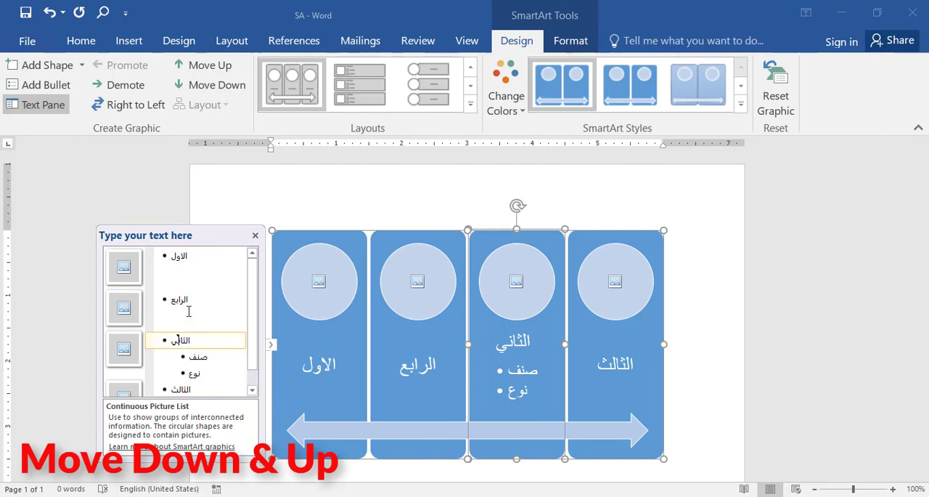
- Insert the coffee cup picture Found_345827064_3467 from the Gallery folder into the الرابع panel's picture placeholder
left_click(194, 357)
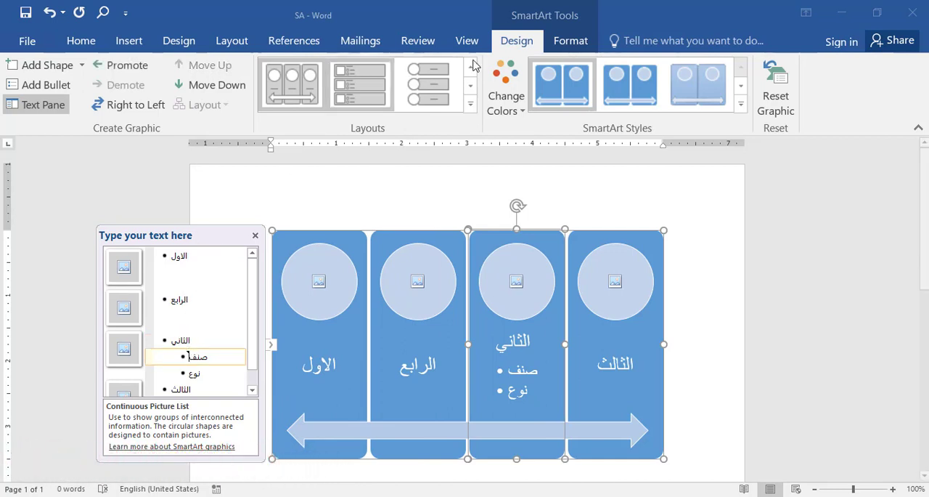
left_click(415, 287)
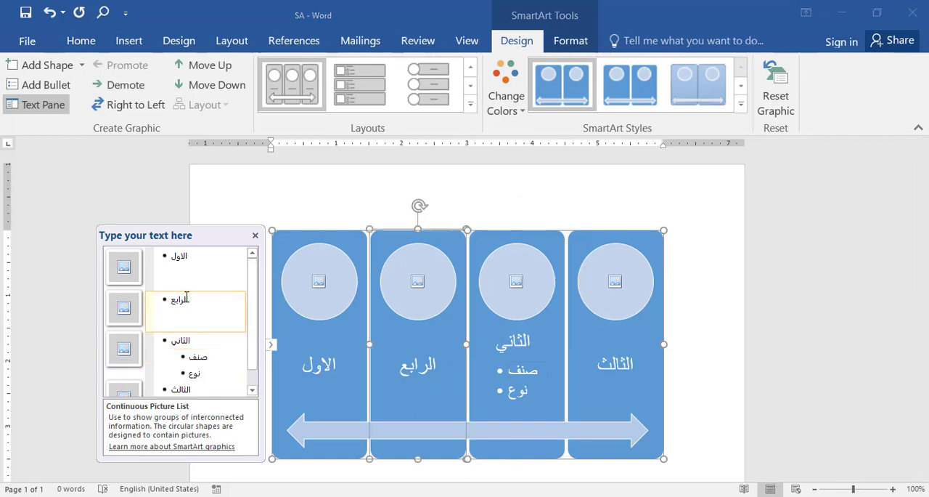
left_click(419, 283)
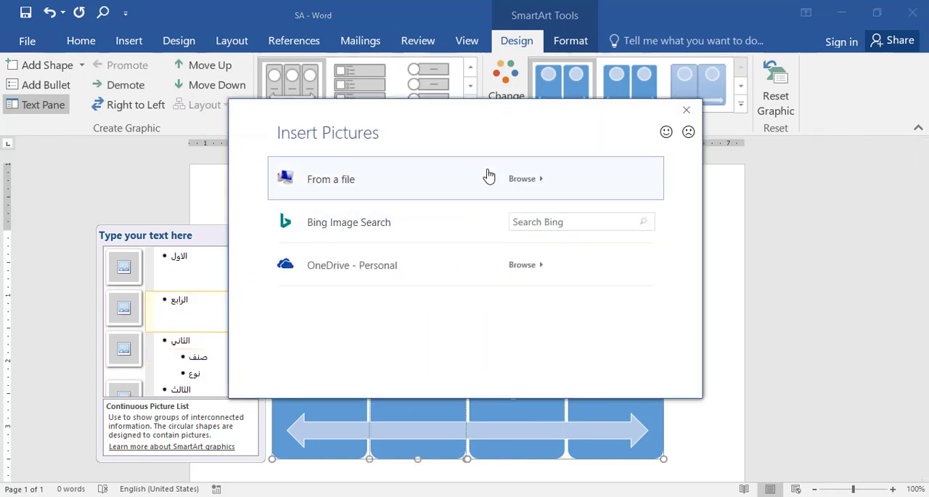
left_click(523, 178)
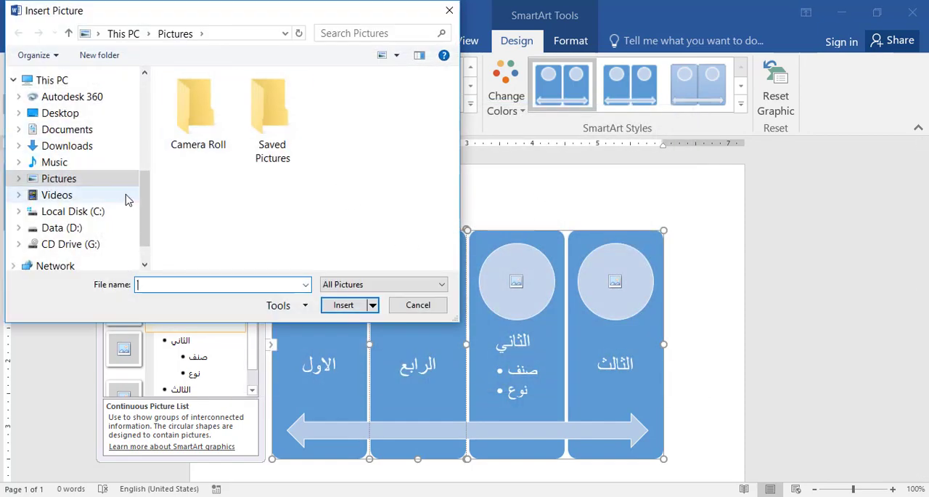
left_click_drag(144, 203, 146, 129)
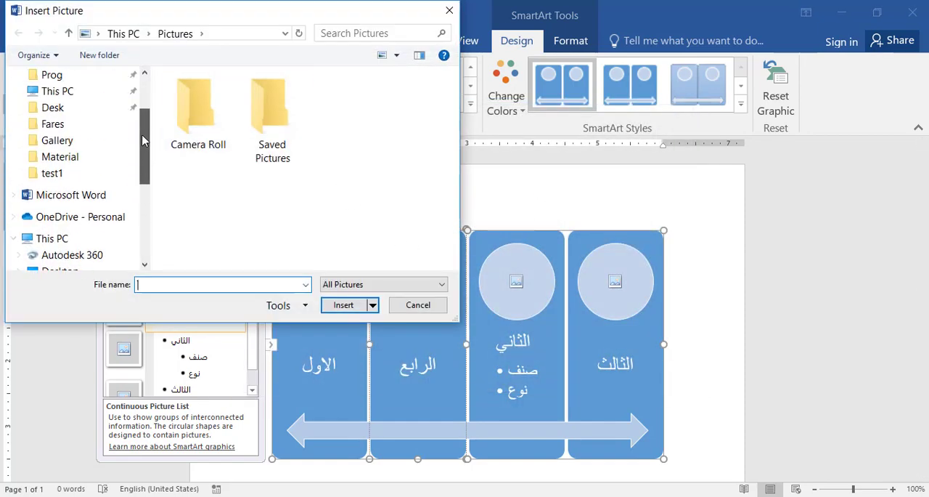
left_click(73, 143)
scroll(282, 229, "down", 5)
left_click(292, 110)
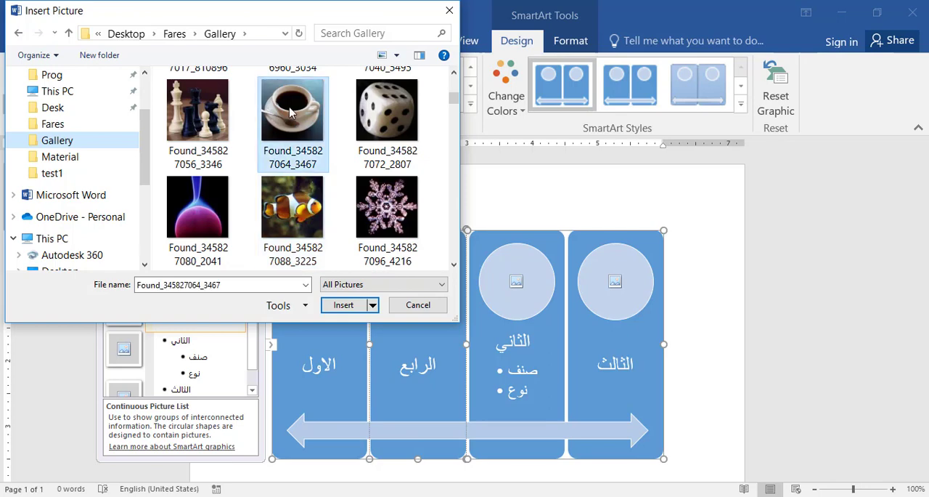
left_click(352, 305)
- Insert the pink flower picture Found_345827112_3572 from the Gallery folder into the الاول panel's picture placeholder
left_click(317, 283)
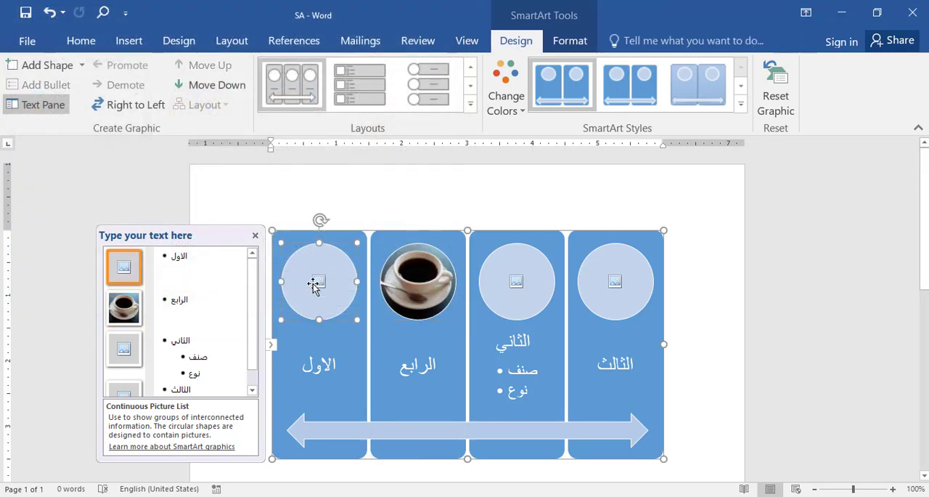
left_click(318, 283)
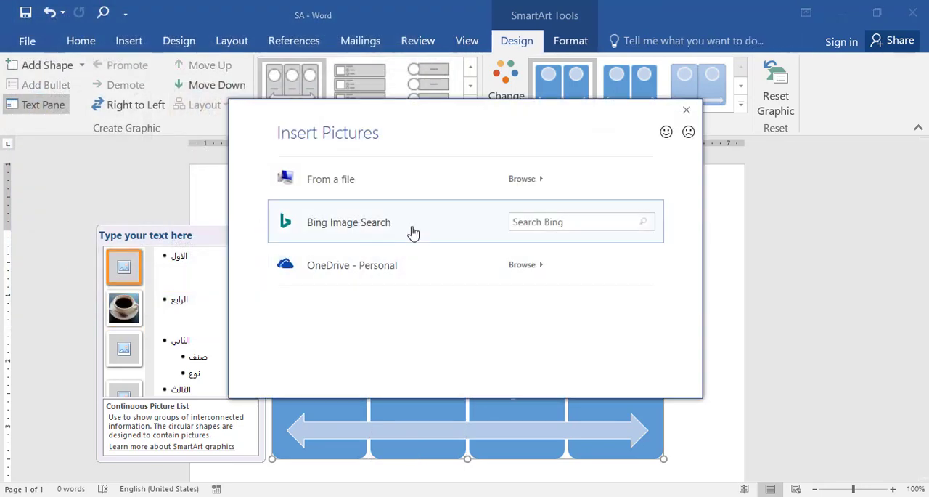
left_click(528, 181)
scroll(431, 177, "down", 5)
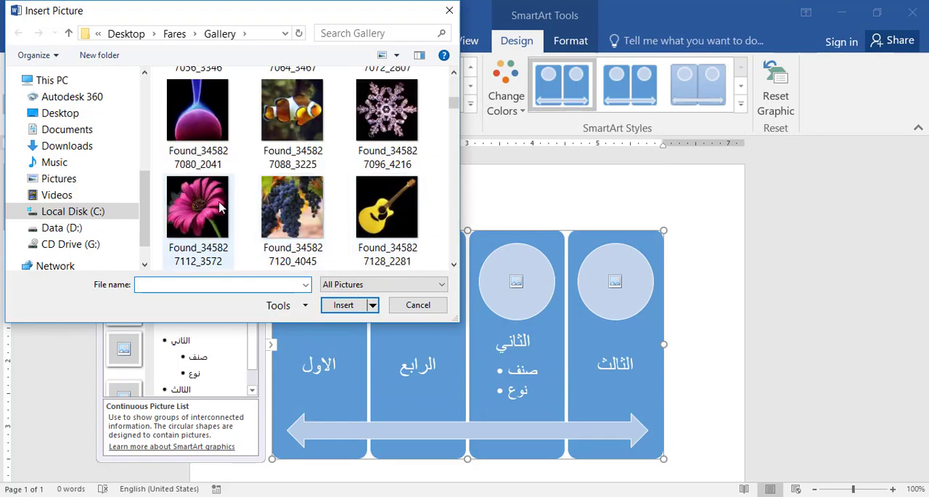
left_click(198, 210)
left_click(337, 303)
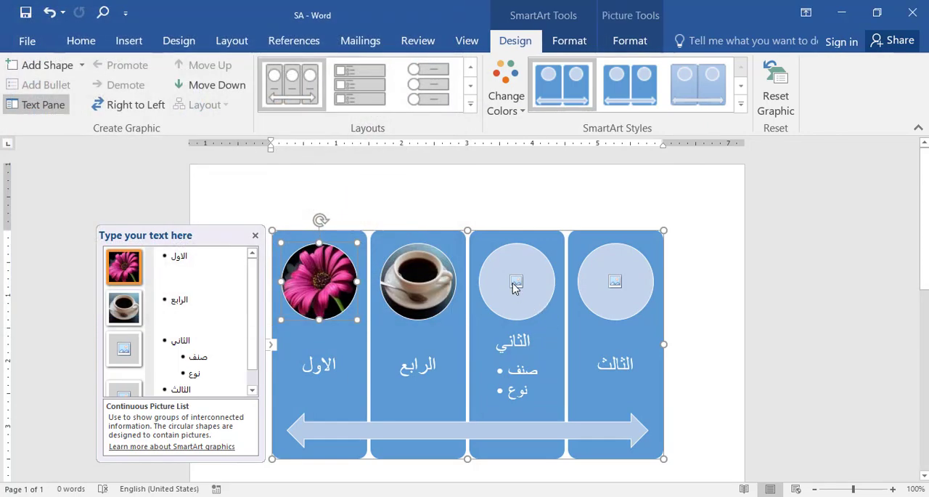
- Insert the yellow guitar picture Found_345827128_2281 from the Gallery folder into the الثاني panel's picture placeholder
left_click(515, 285)
left_click(527, 183)
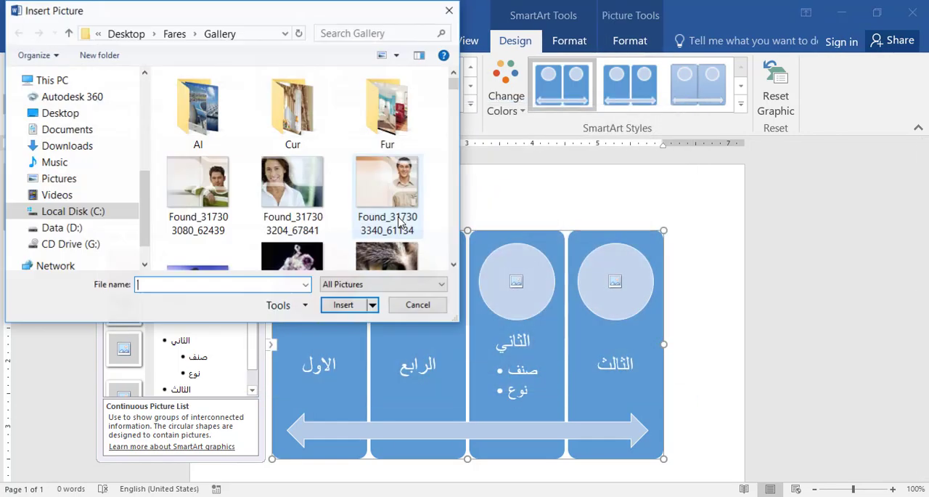
scroll(399, 223, "down", 5)
left_click(382, 207)
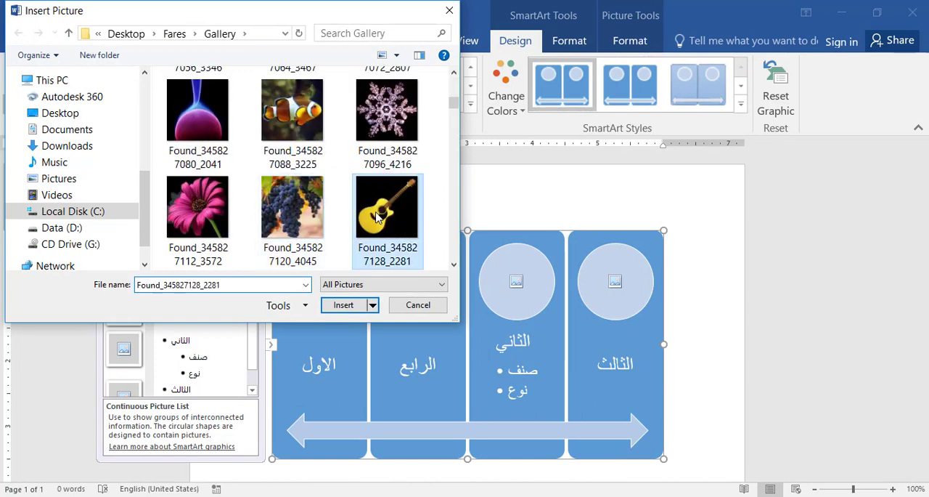
left_click(355, 310)
- Insert the space shuttle picture Found_345827136_3121 from the Gallery folder into the الثالث panel's picture placeholder
left_click(609, 292)
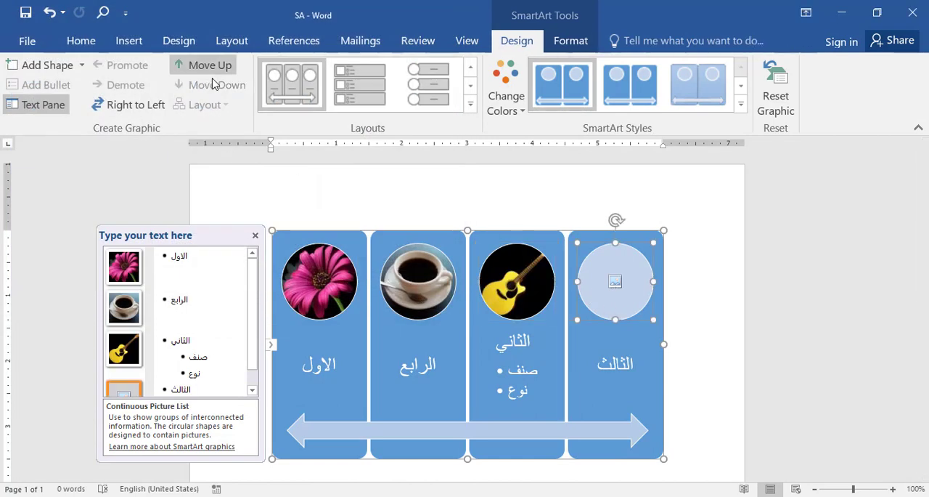
left_click(614, 284)
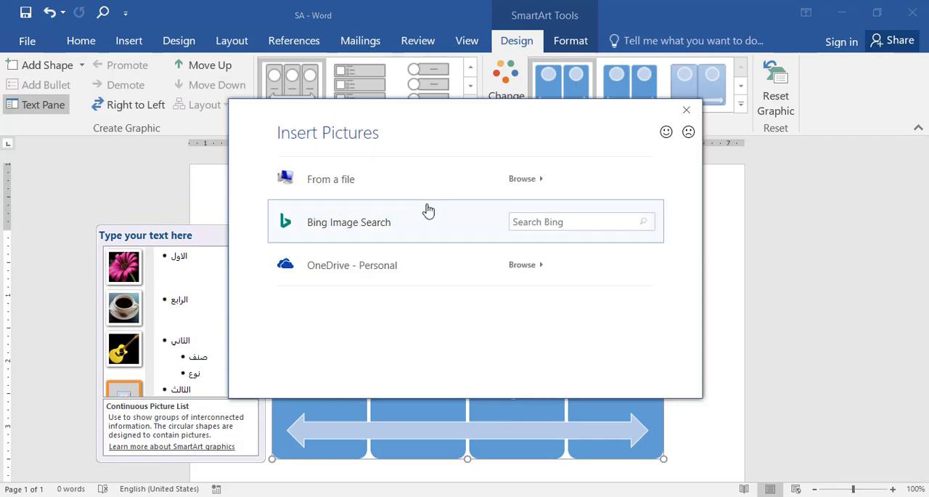
left_click(521, 181)
scroll(424, 247, "down", 6)
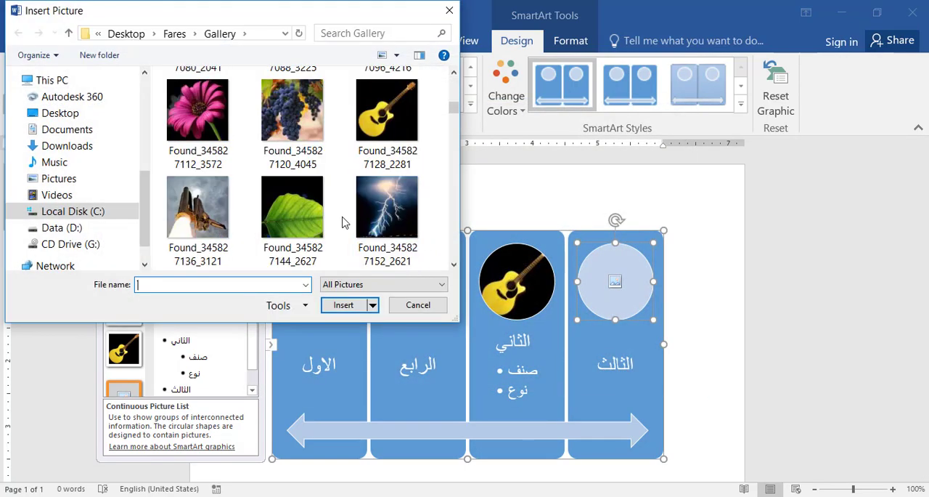
left_click(197, 208)
left_click(343, 304)
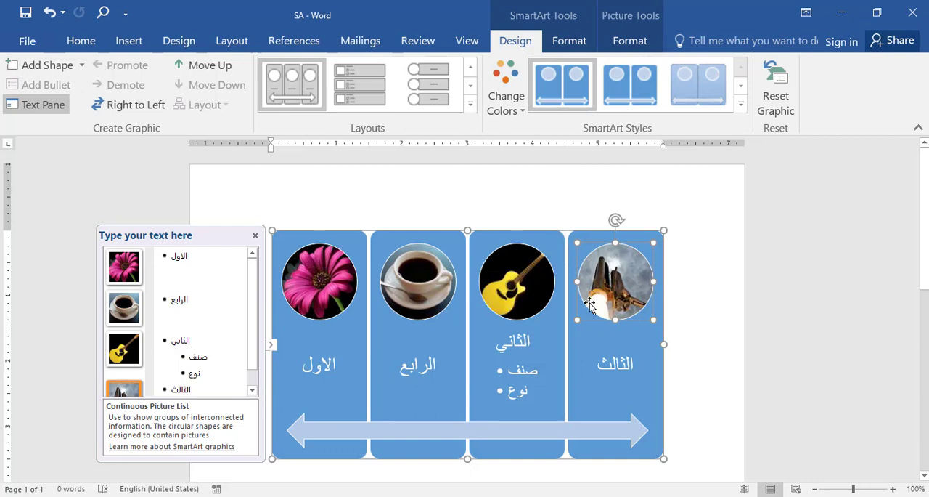
- Change the shape of the coffee cup picture in the الرابع panel to a rectangle with snipped diagonal corners
left_click(425, 295)
right_click(425, 295)
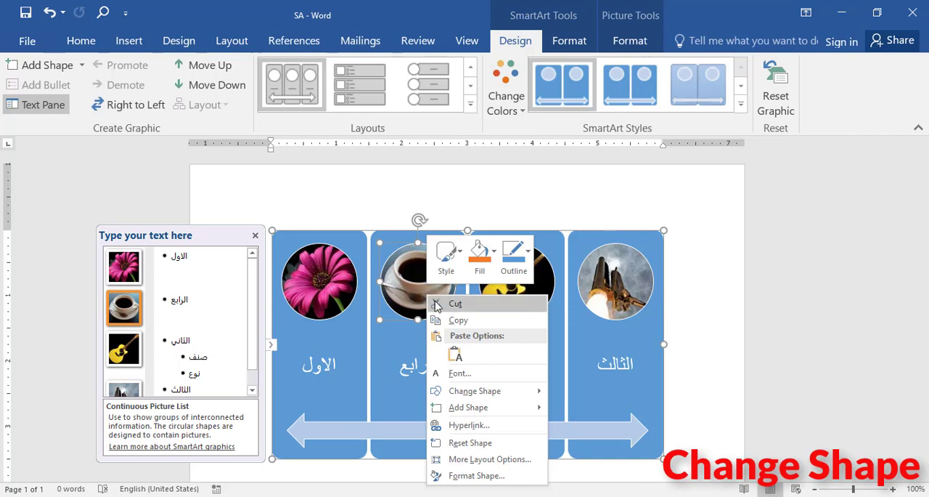
mouse_move(496, 396)
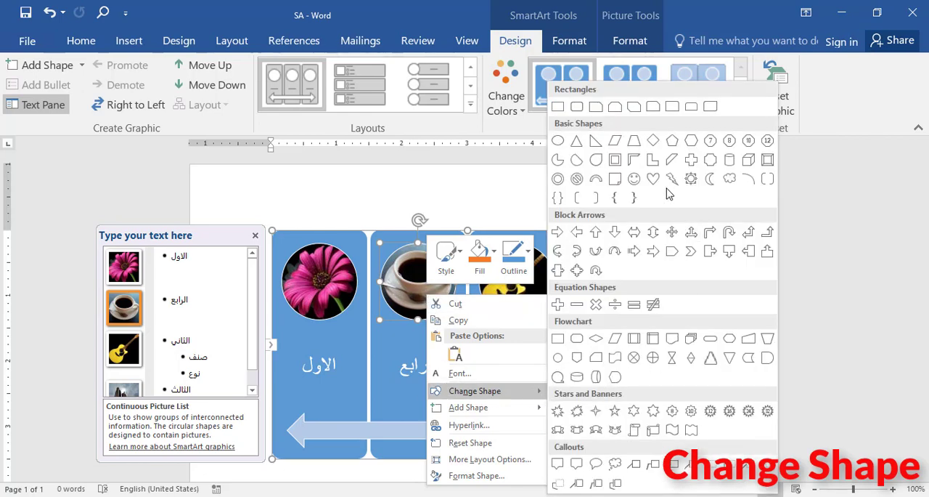
left_click(635, 108)
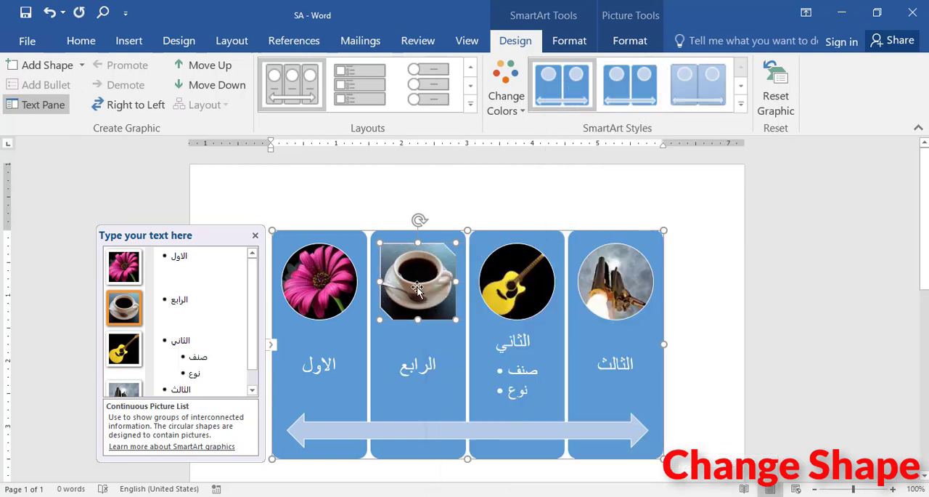
- Change the shape of the space shuttle picture in the الثالث panel to a hexagon
left_click(624, 287)
right_click(624, 287)
mouse_move(686, 404)
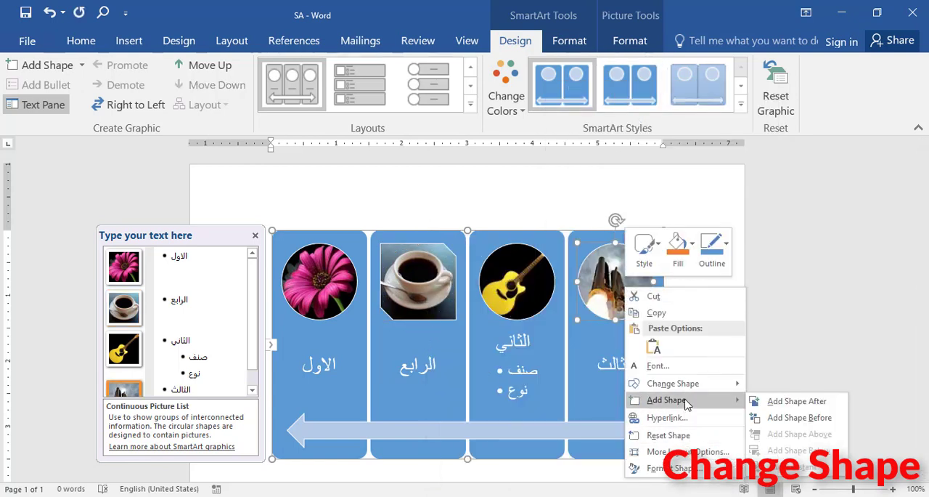
mouse_move(658, 383)
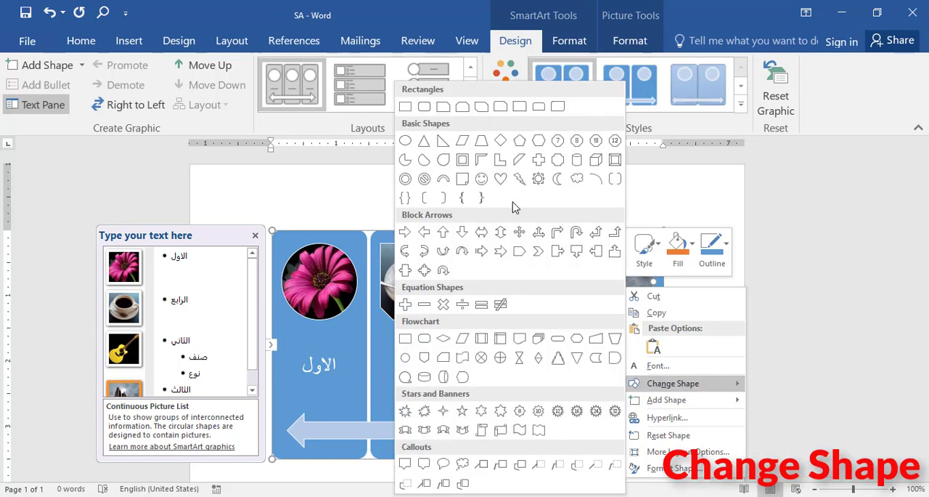
left_click(538, 140)
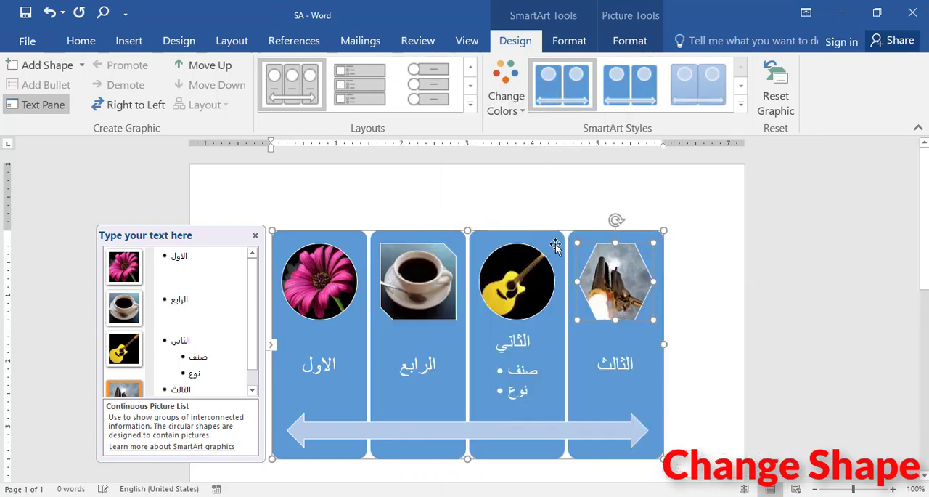
- Recolor the whole SmartArt graphic with the Colorful Range - Accent Colors 4 to 5 scheme
left_click(528, 342)
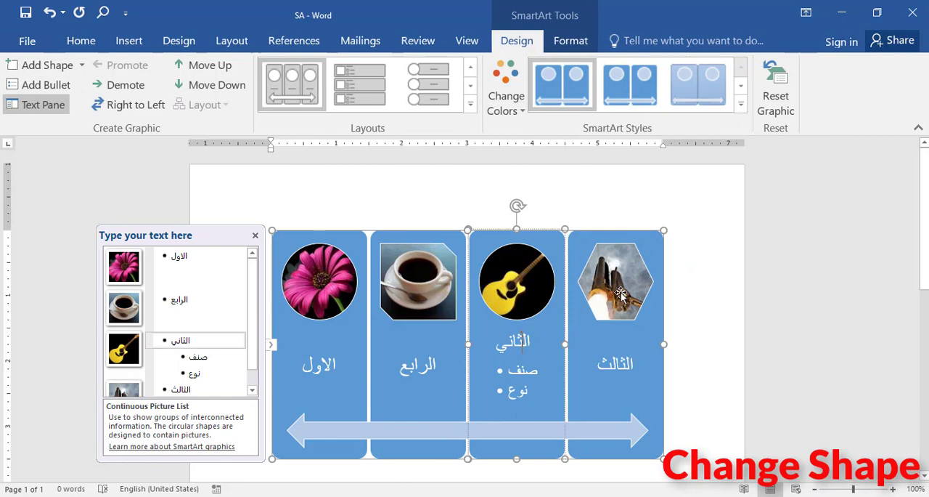
left_click(639, 237)
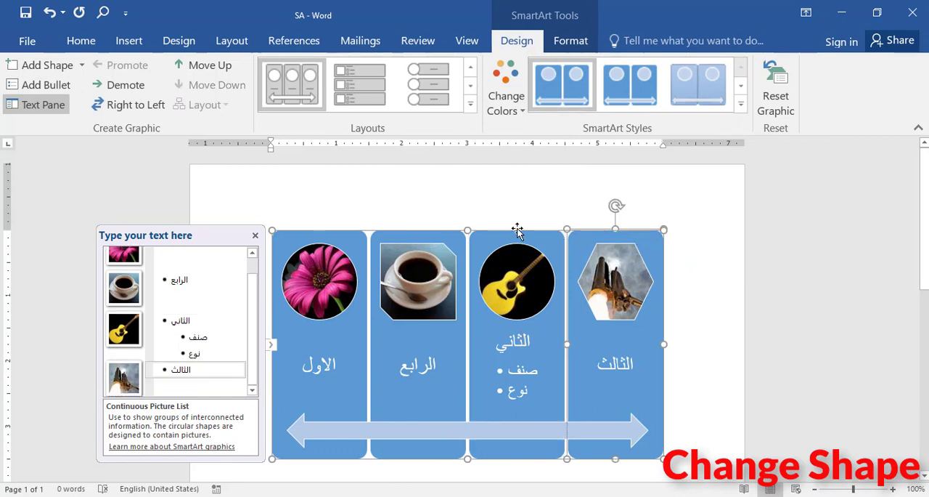
left_click(333, 233)
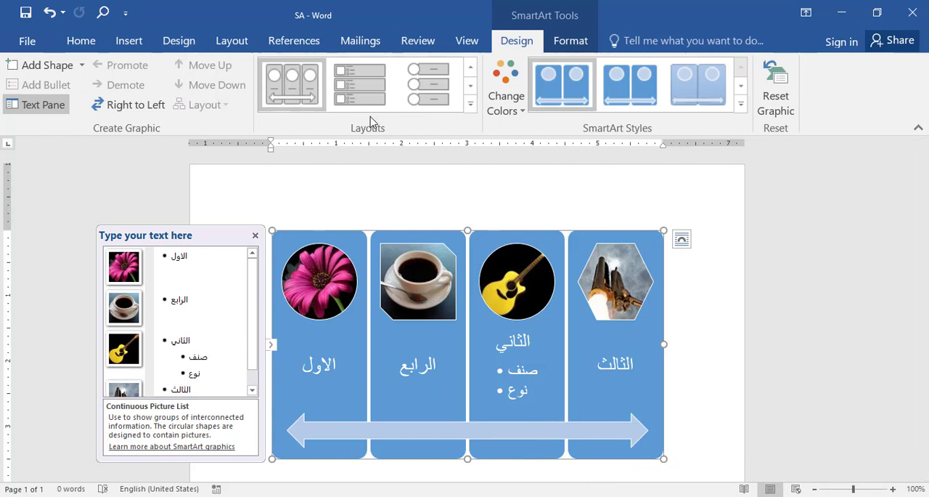
left_click(523, 113)
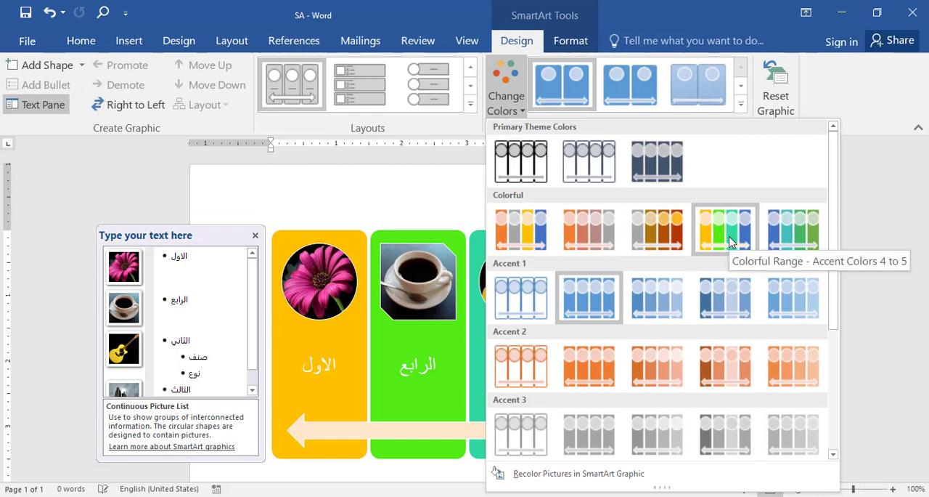
left_click(756, 238)
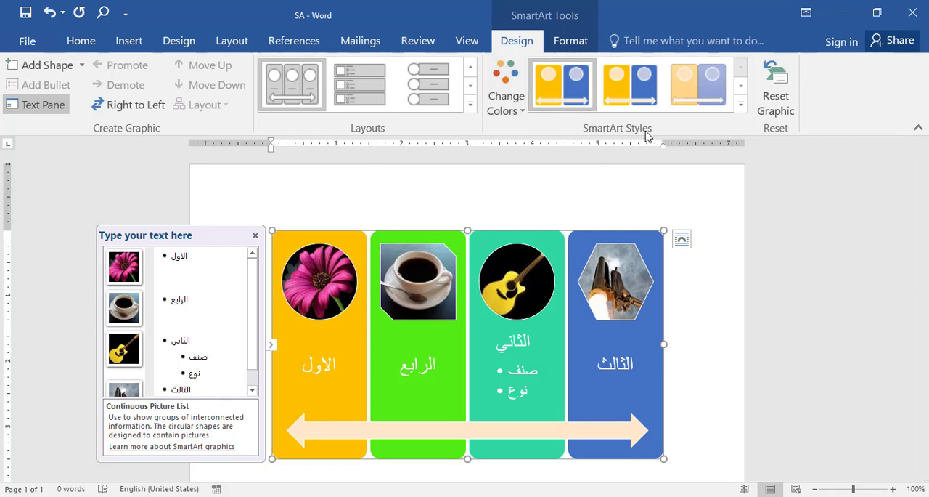
- Apply the 3-D SmartArt style that turns the panels into thick blocks seen at an angle
left_click(741, 88)
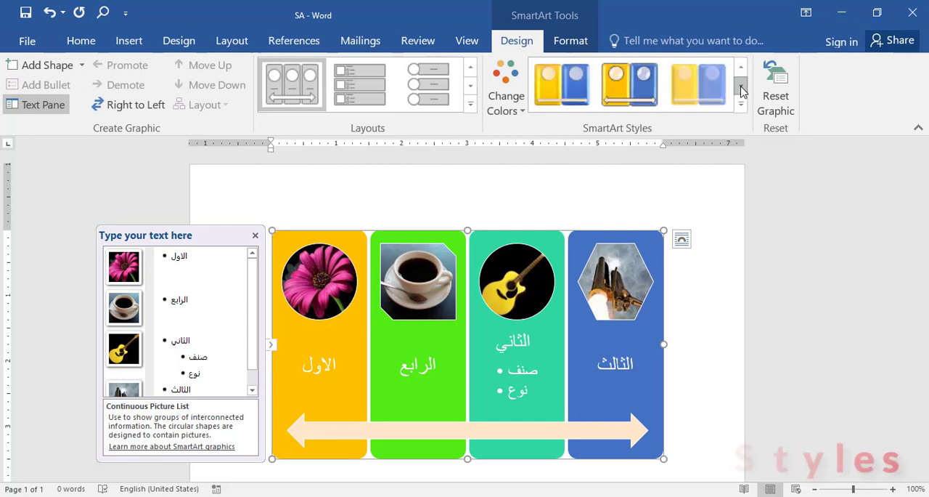
left_click(741, 88)
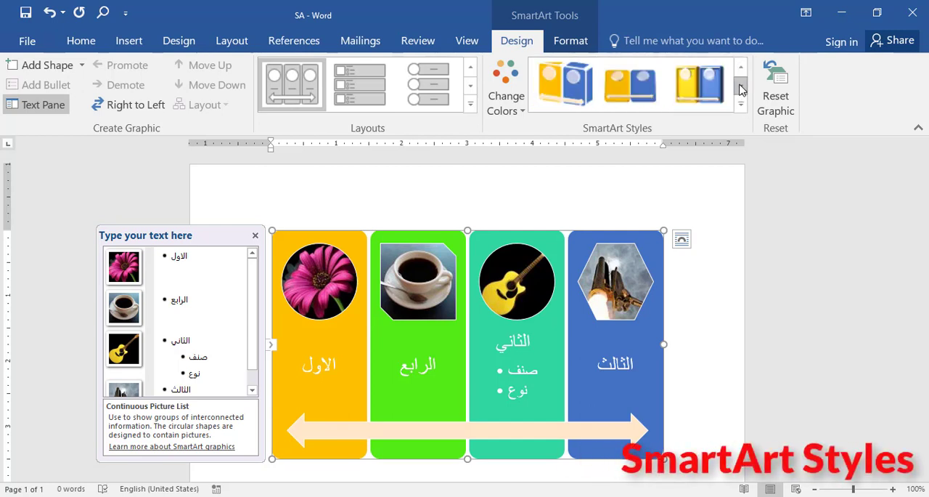
left_click(565, 84)
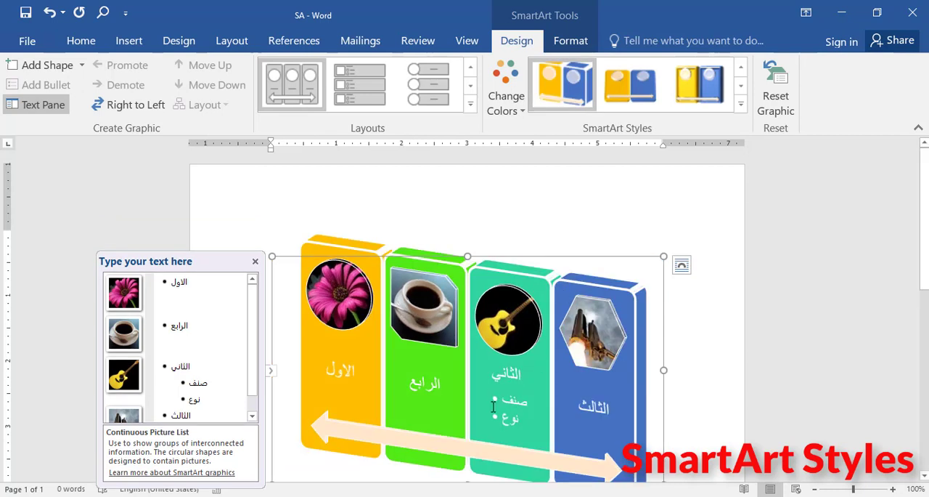
- Open the Format Shape settings for the blue الثالث panel
scroll(673, 298, "down", 2)
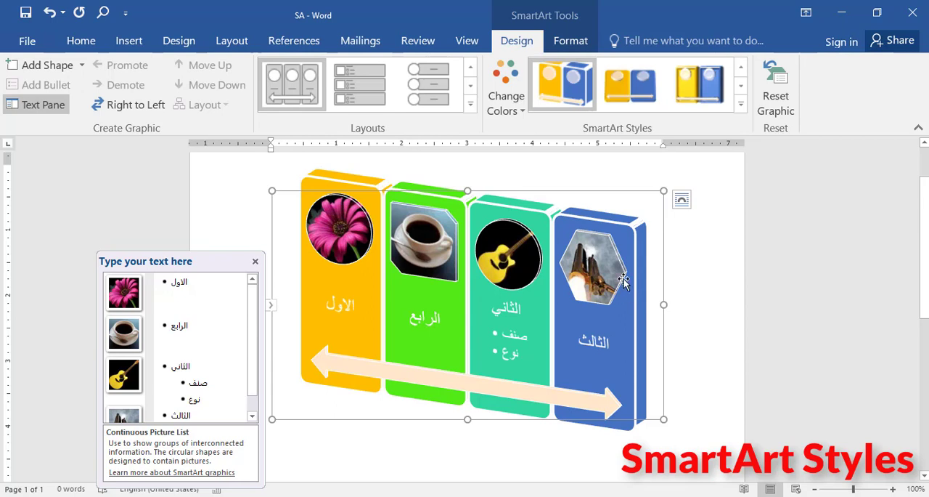
right_click(613, 226)
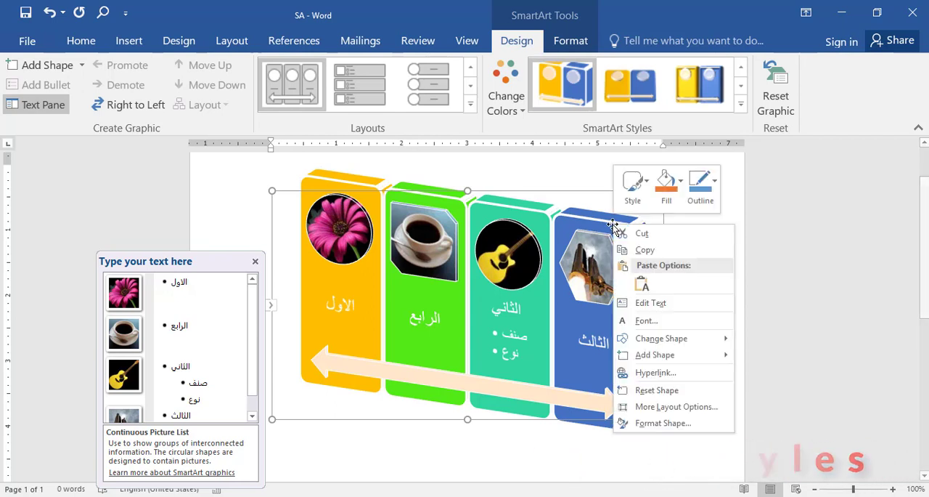
left_click(657, 423)
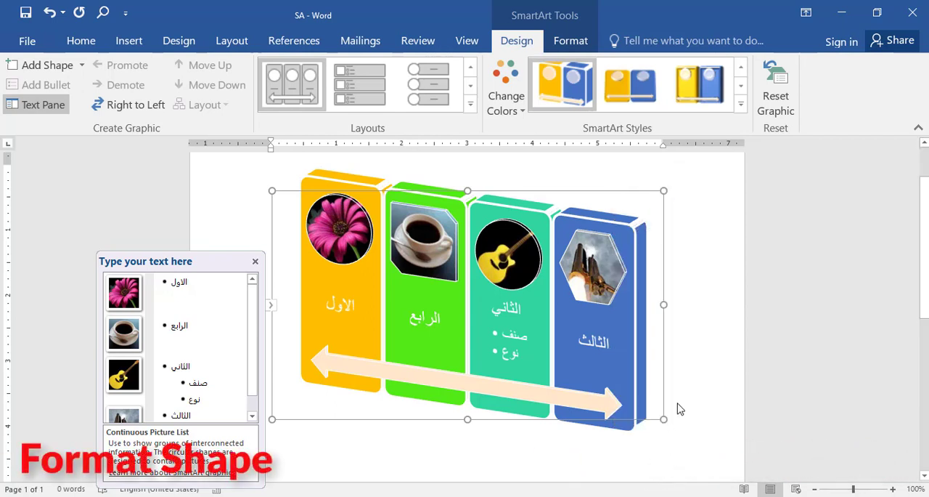